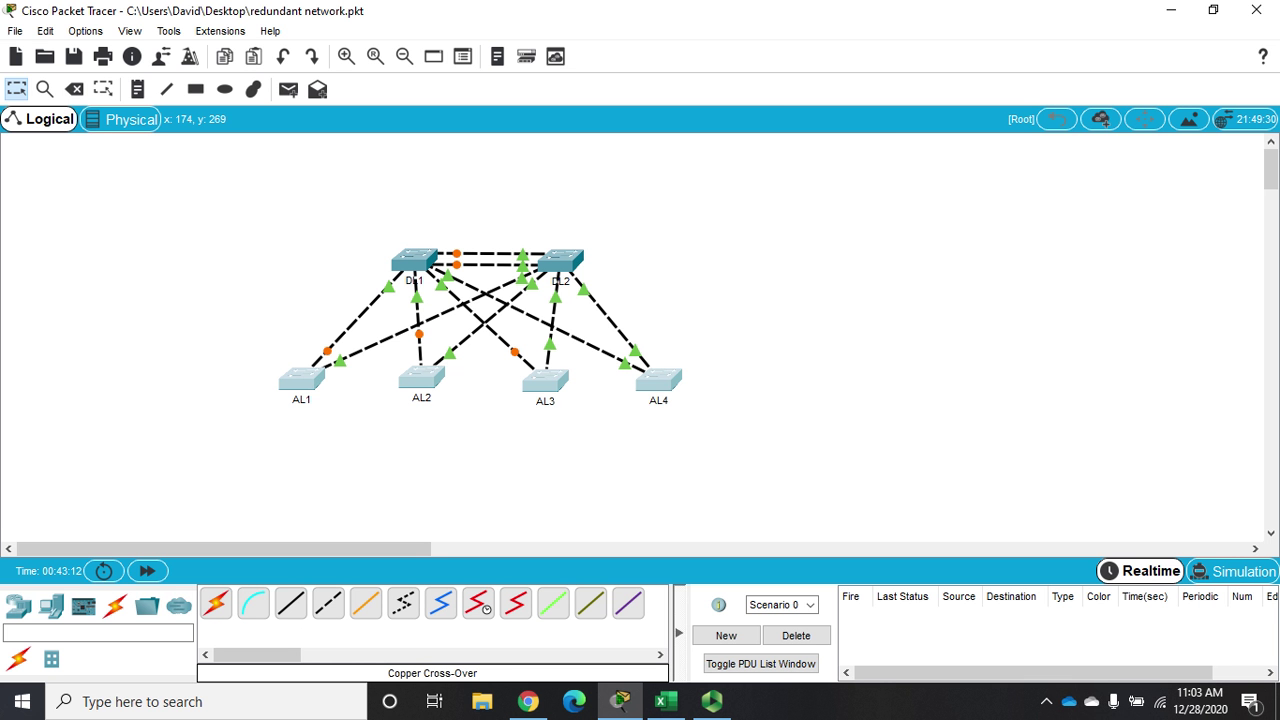
Step: Locate distribution switch DL1 on the redundant network topology workspace
mouse_move(655, 378)
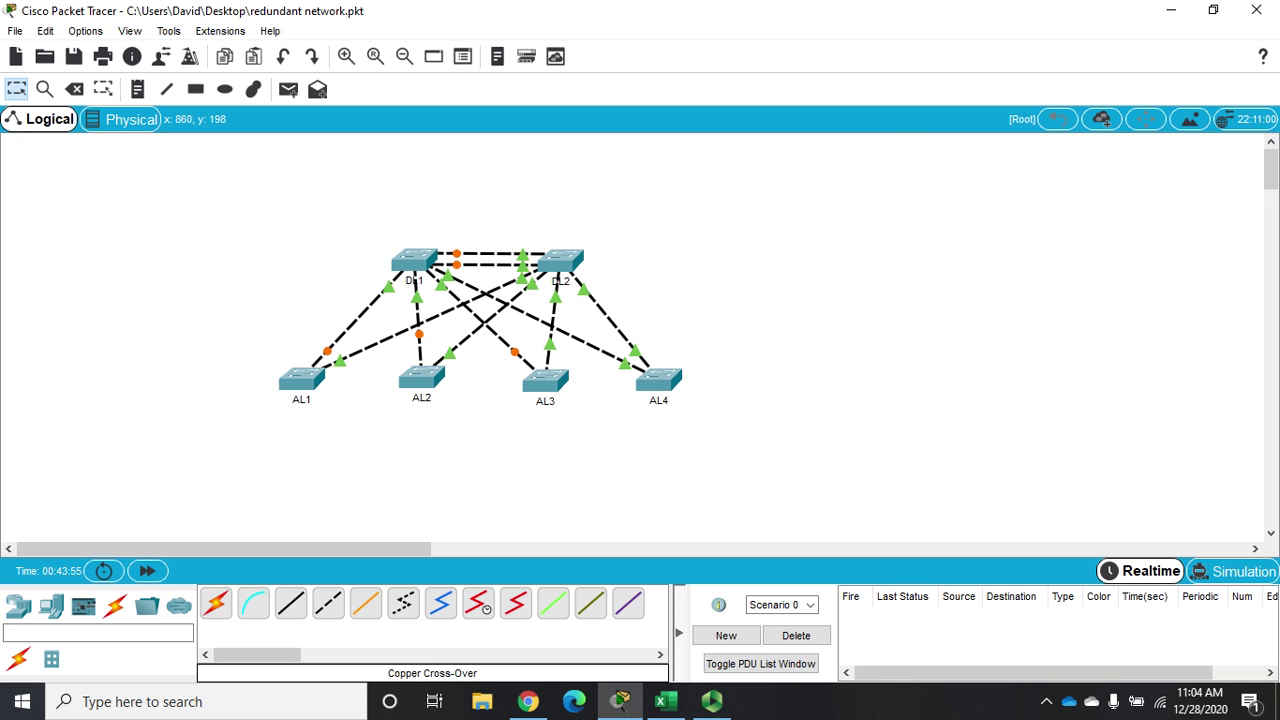
Step: Open DL1's console and enter privileged global configuration mode
left_click(414, 260)
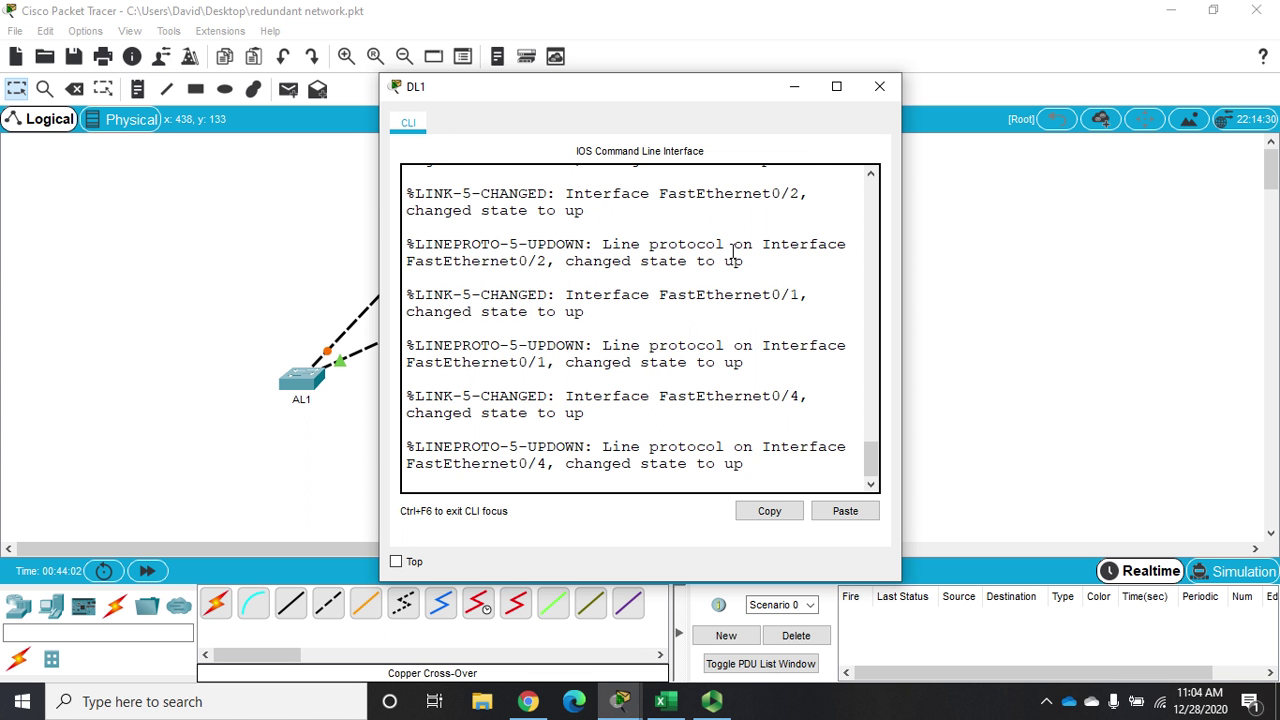
key("Return")
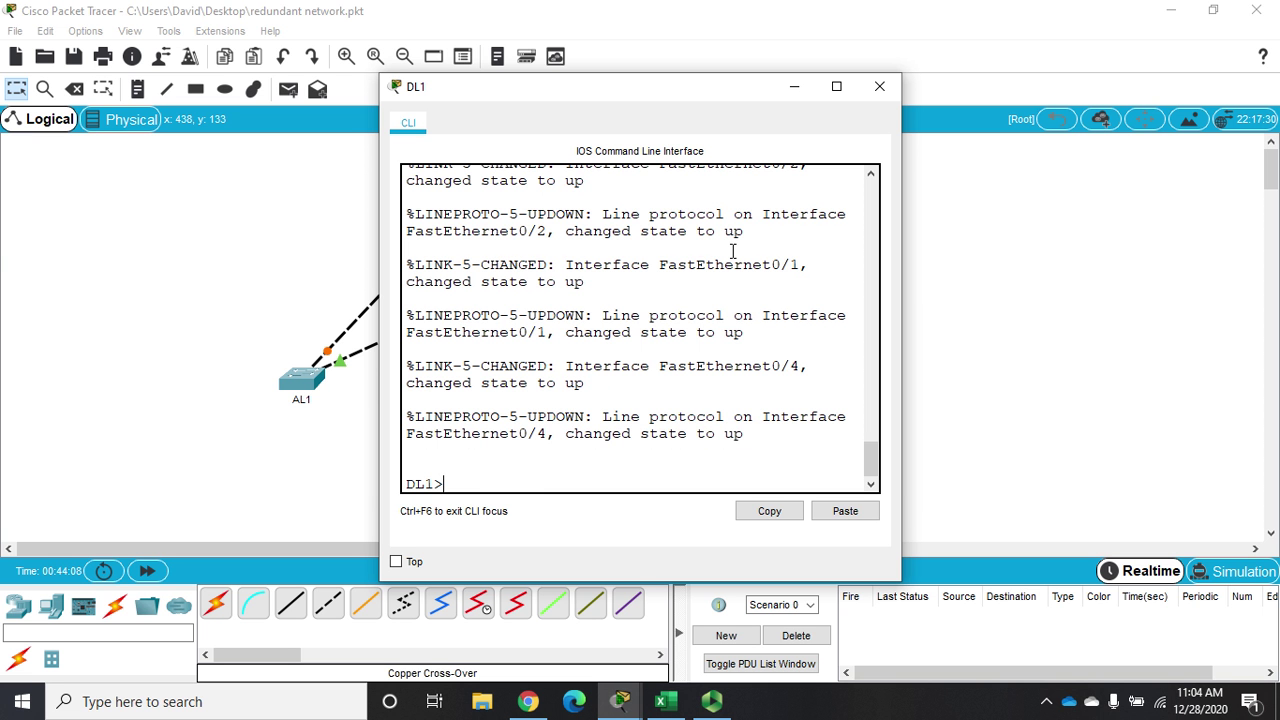
type("config t")
key("Return")
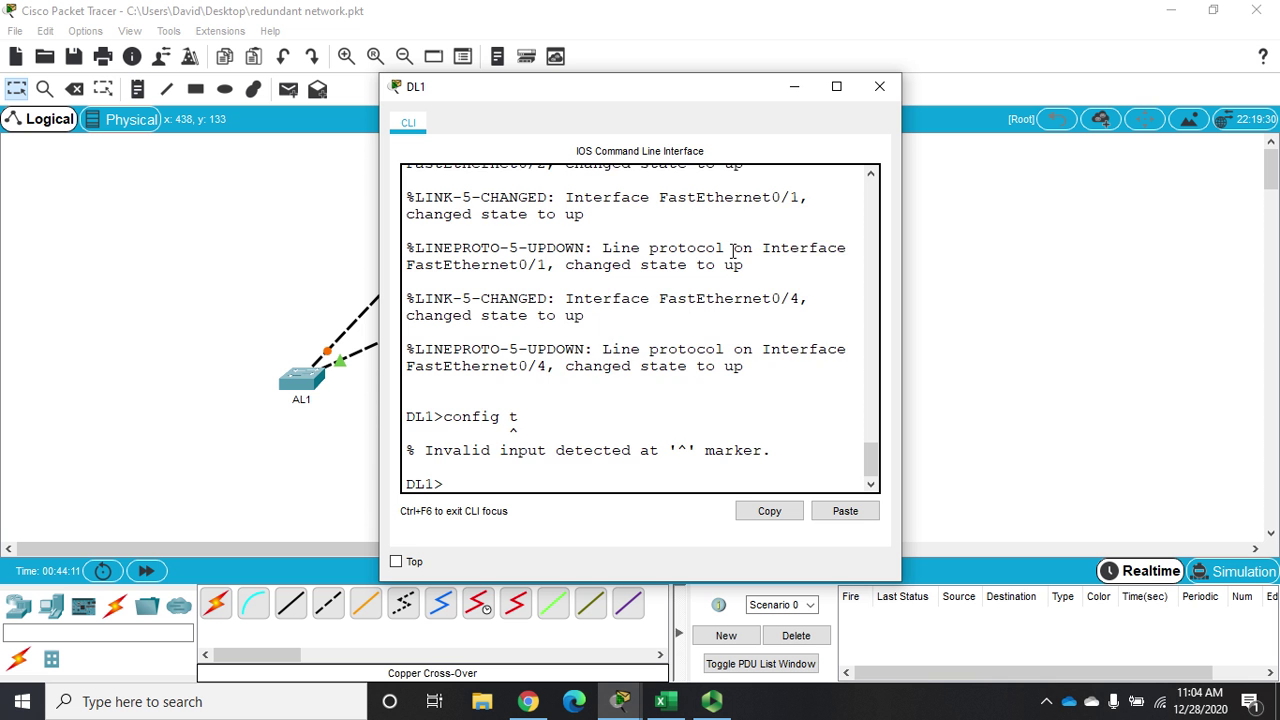
type("en")
key("Return")
type("config t")
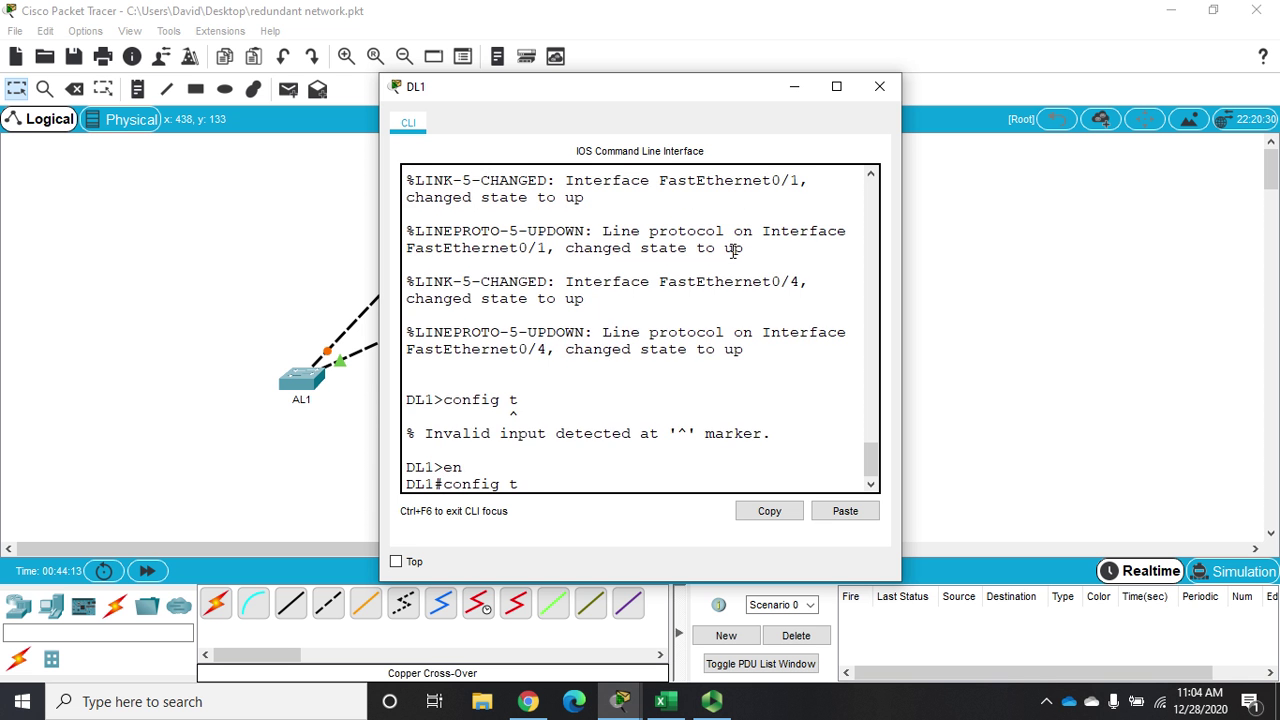
key("Return")
Step: Set DL1's ports FastEthernet0/1 through 0/4 to trunk mode
type("int ra")
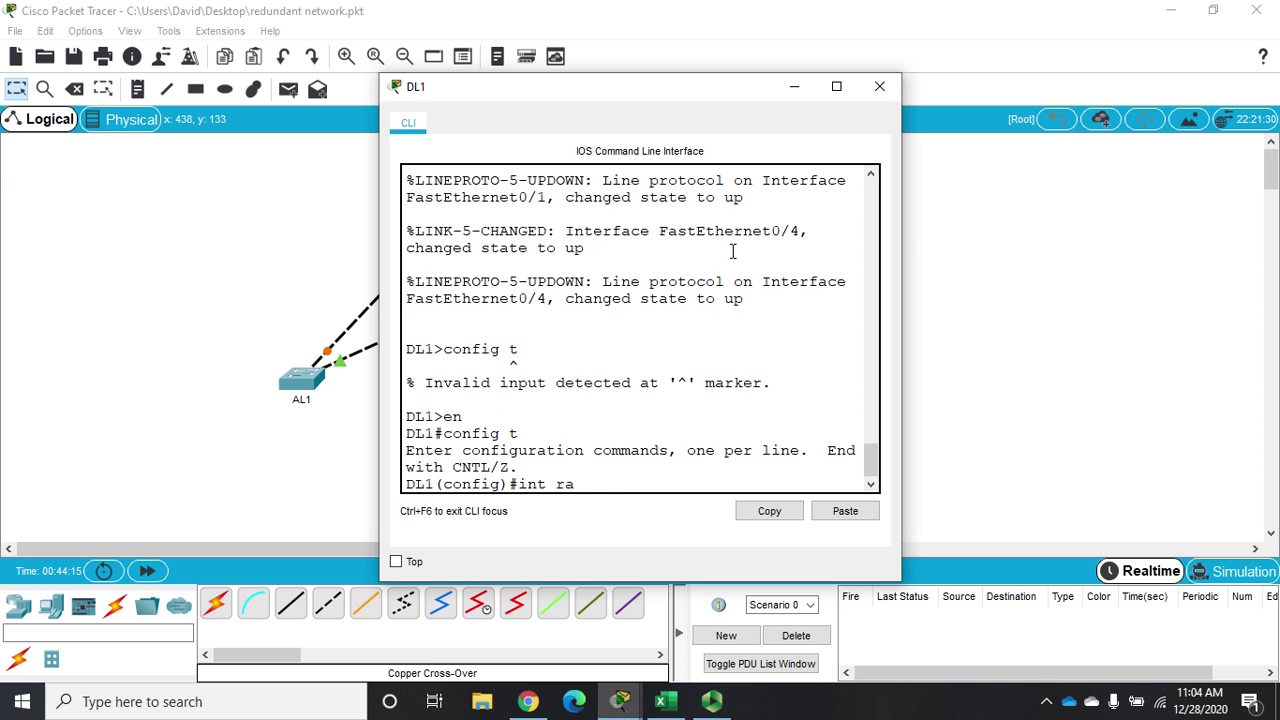
type(" f0/1-4")
key("Return")
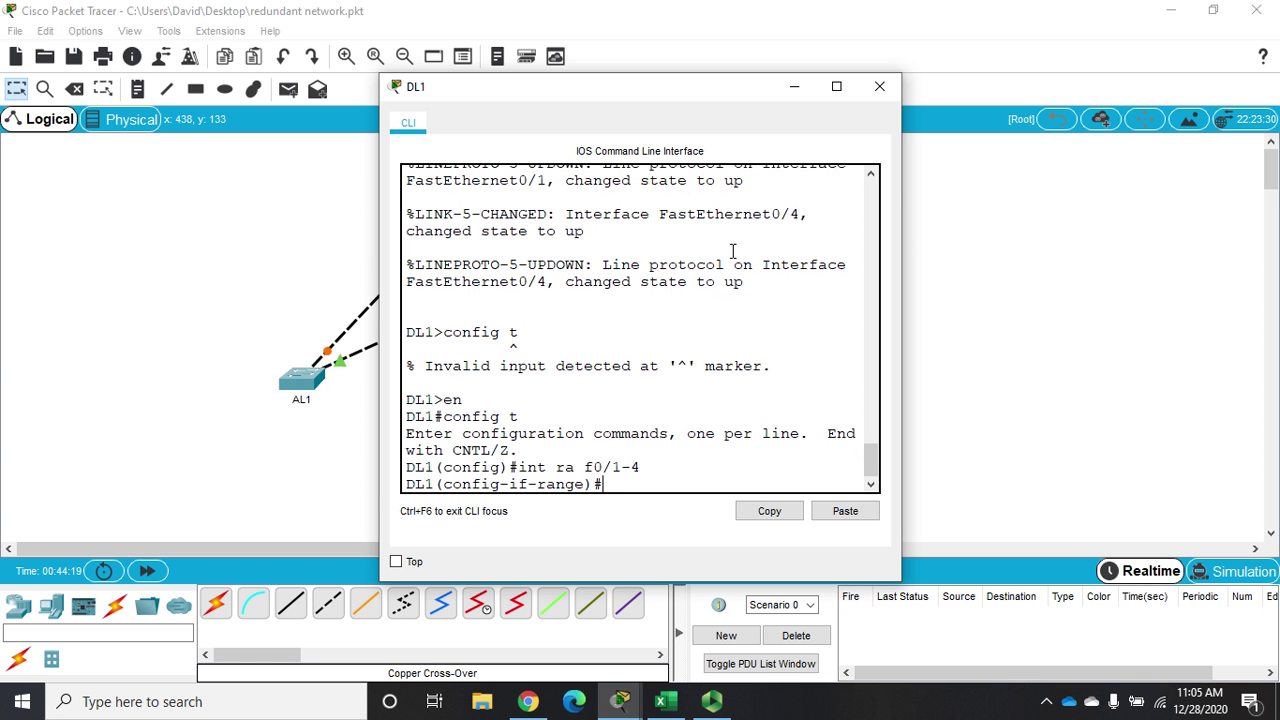
left_click_drag(566, 94, 825, 65)
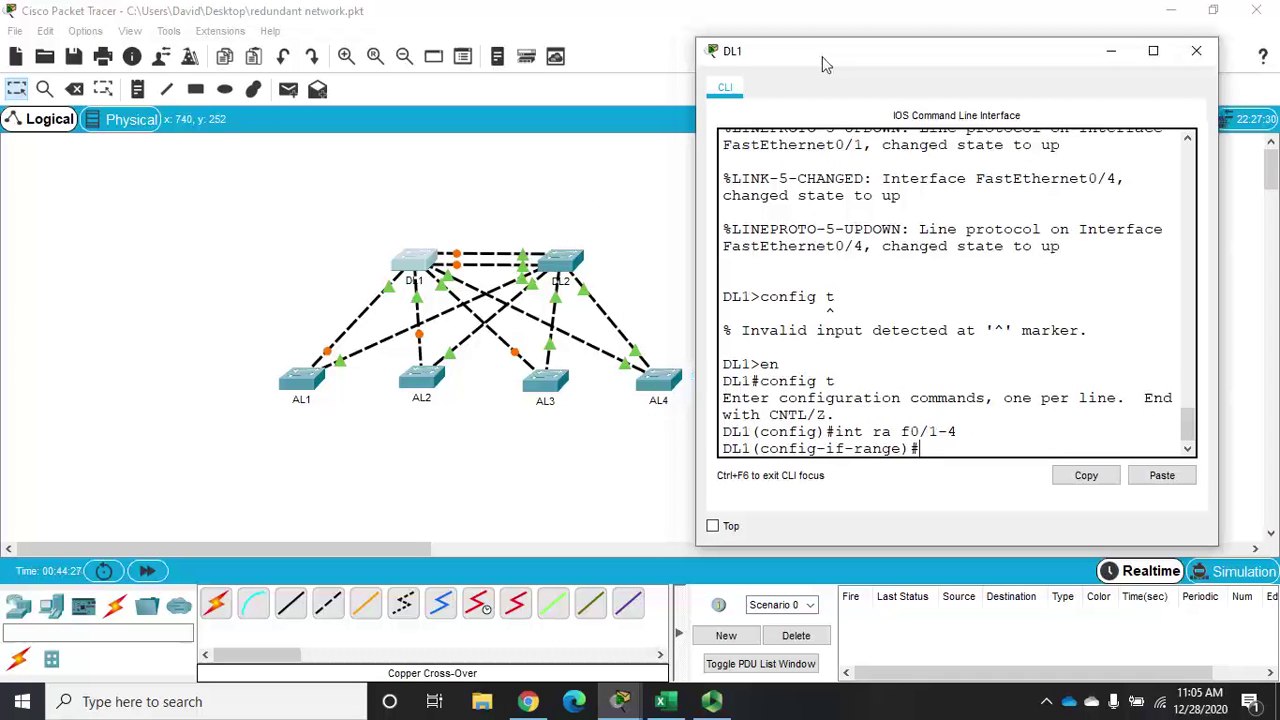
type("sw mo")
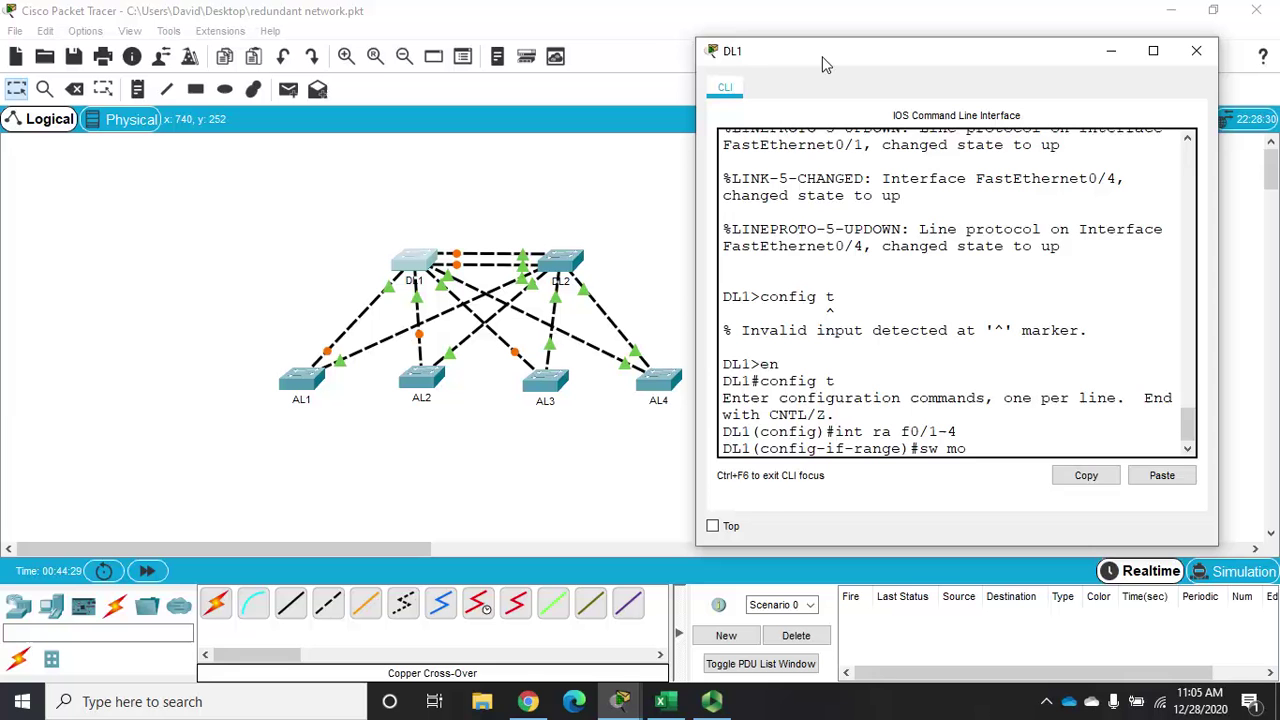
type(" tr")
key("Return")
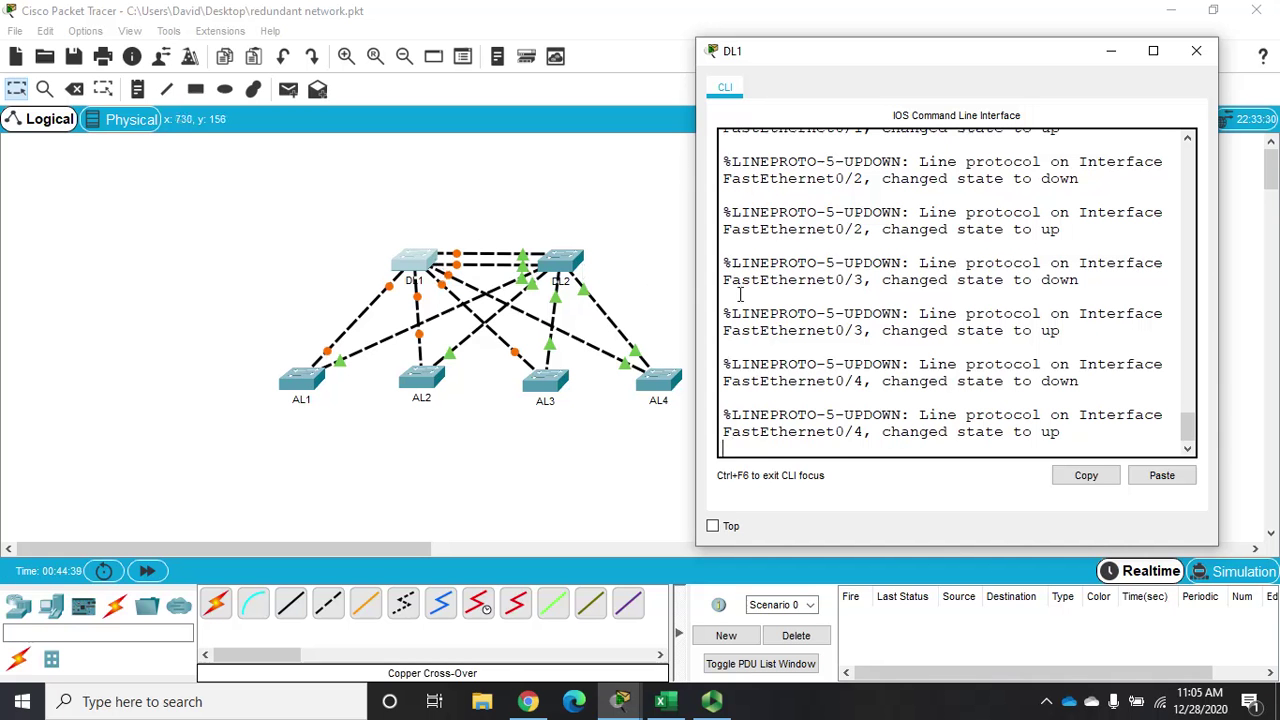
Step: Trunk DL1's GigabitEthernet0/1–0/2 ports with switchport mode trunk, then close the console
key("Return")
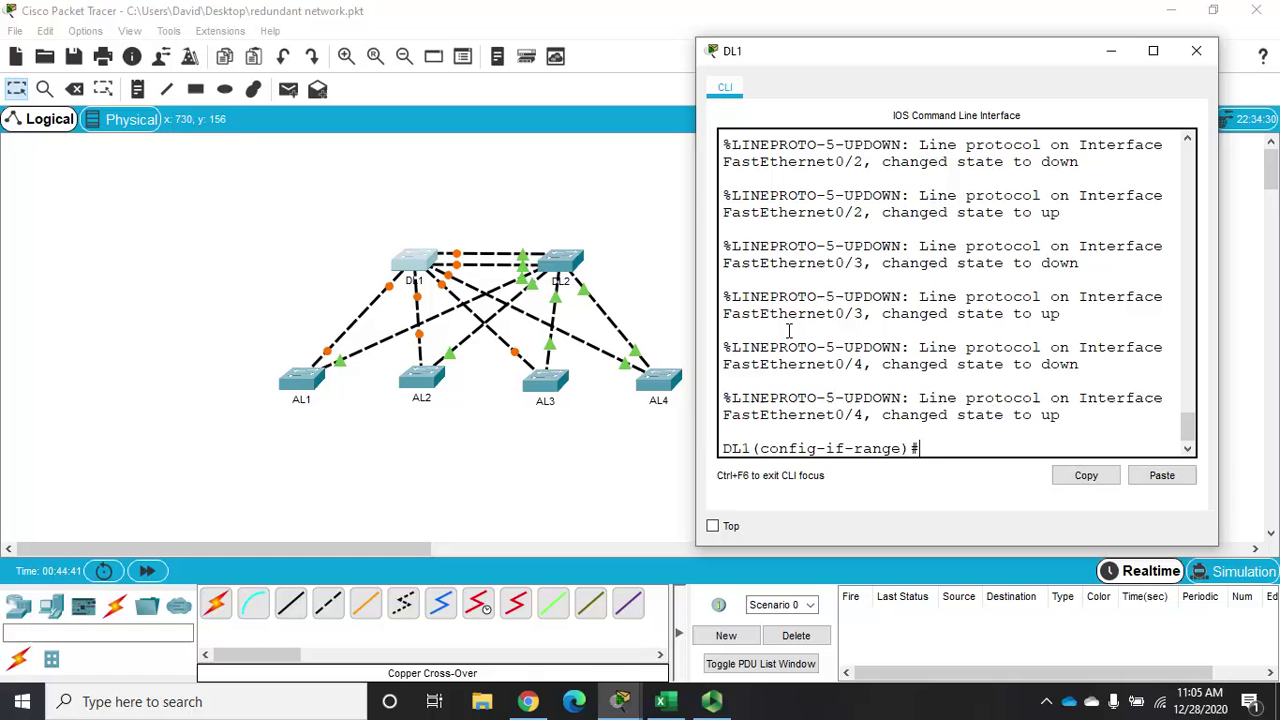
type("int ra g0/")
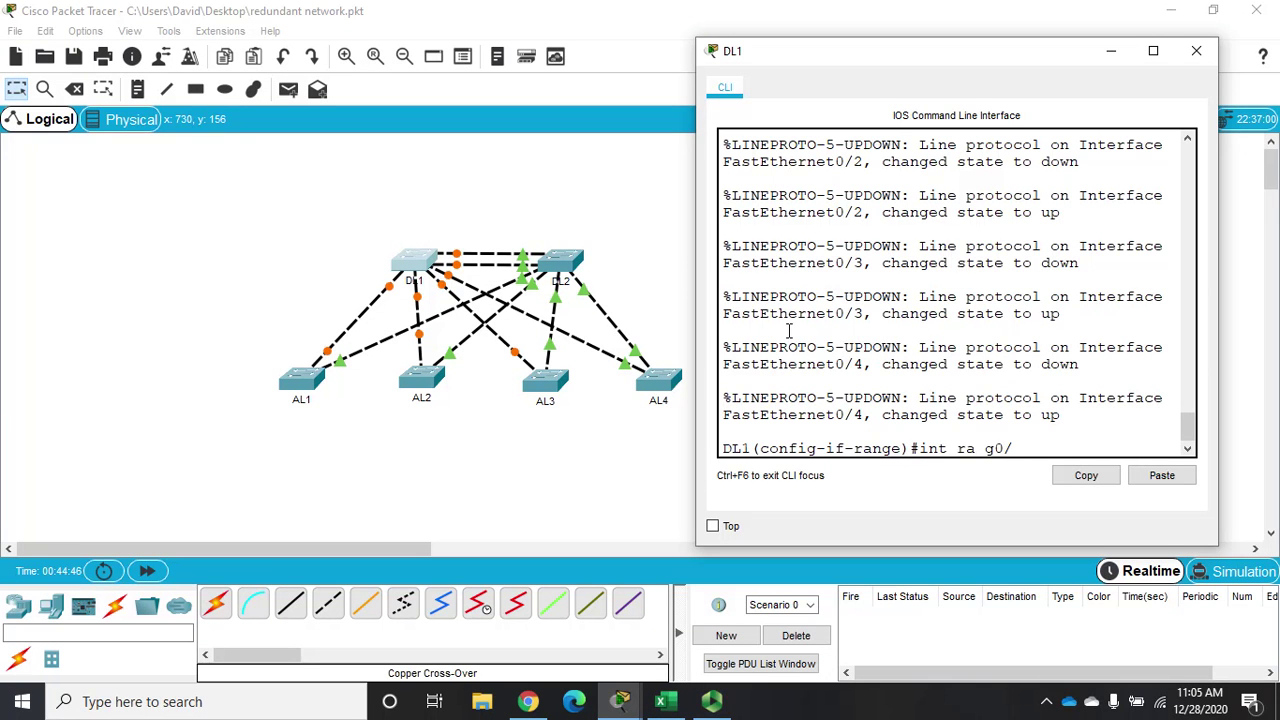
key("BackSpace")
type("/1-2")
key("Return")
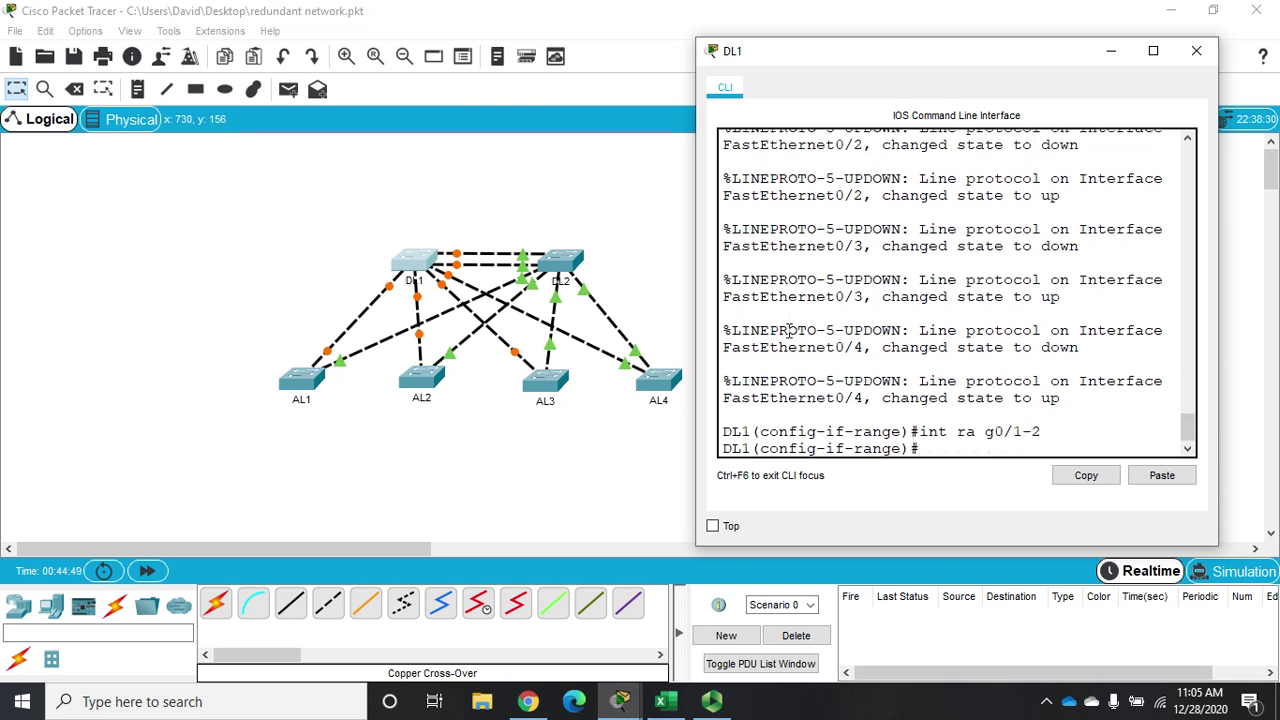
type("sw mo tr")
key("Return")
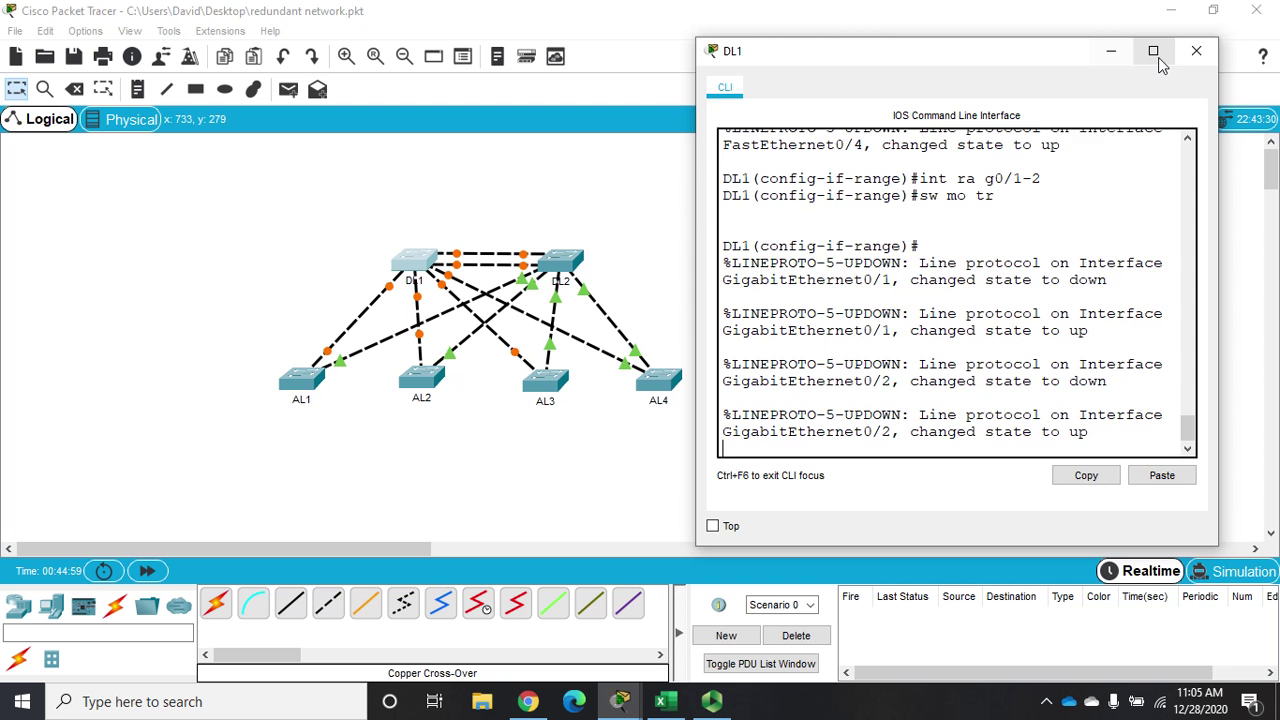
left_click(1196, 50)
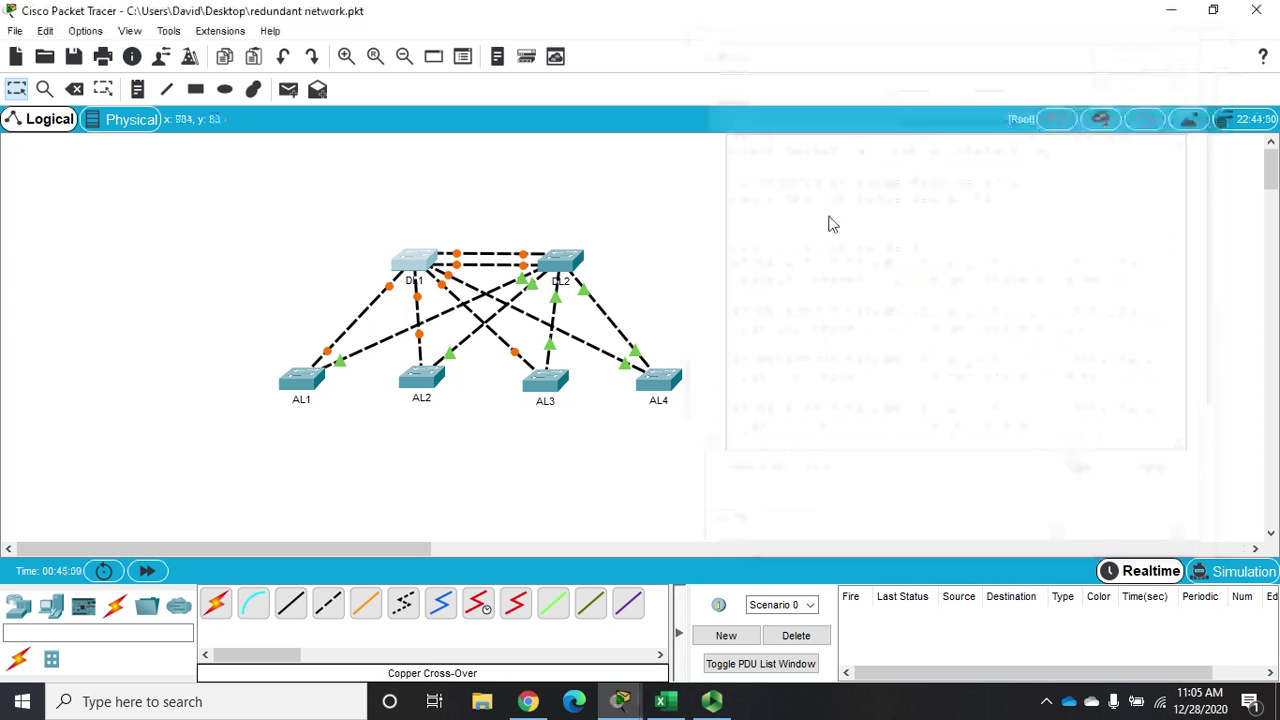
Step: Open DL2's console and enter privileged global configuration mode
left_click(560, 262)
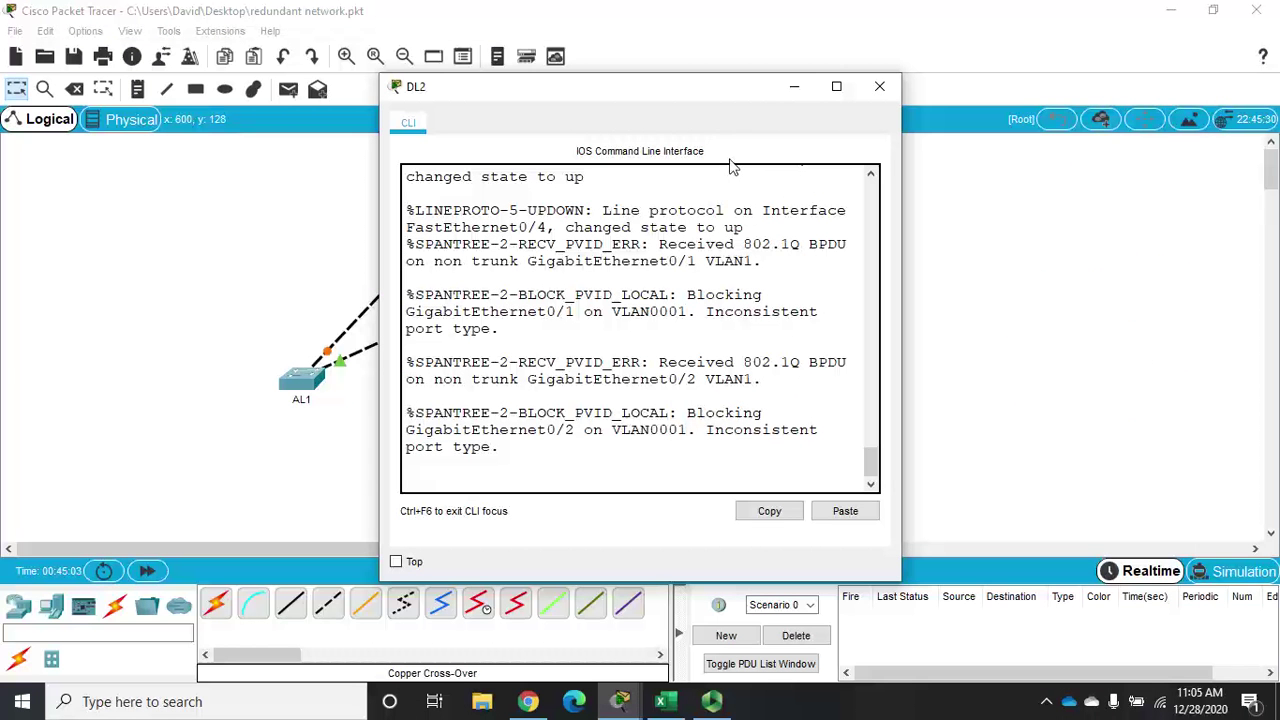
key("Return")
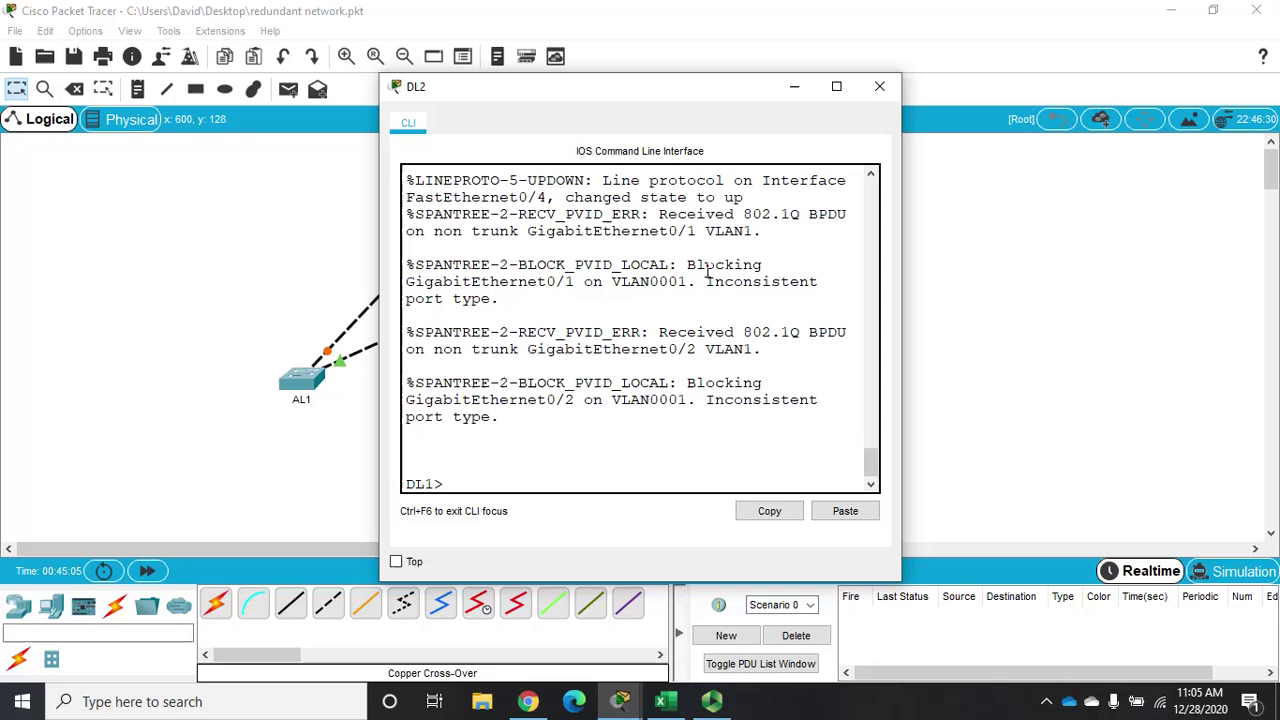
type("config t")
key("Return")
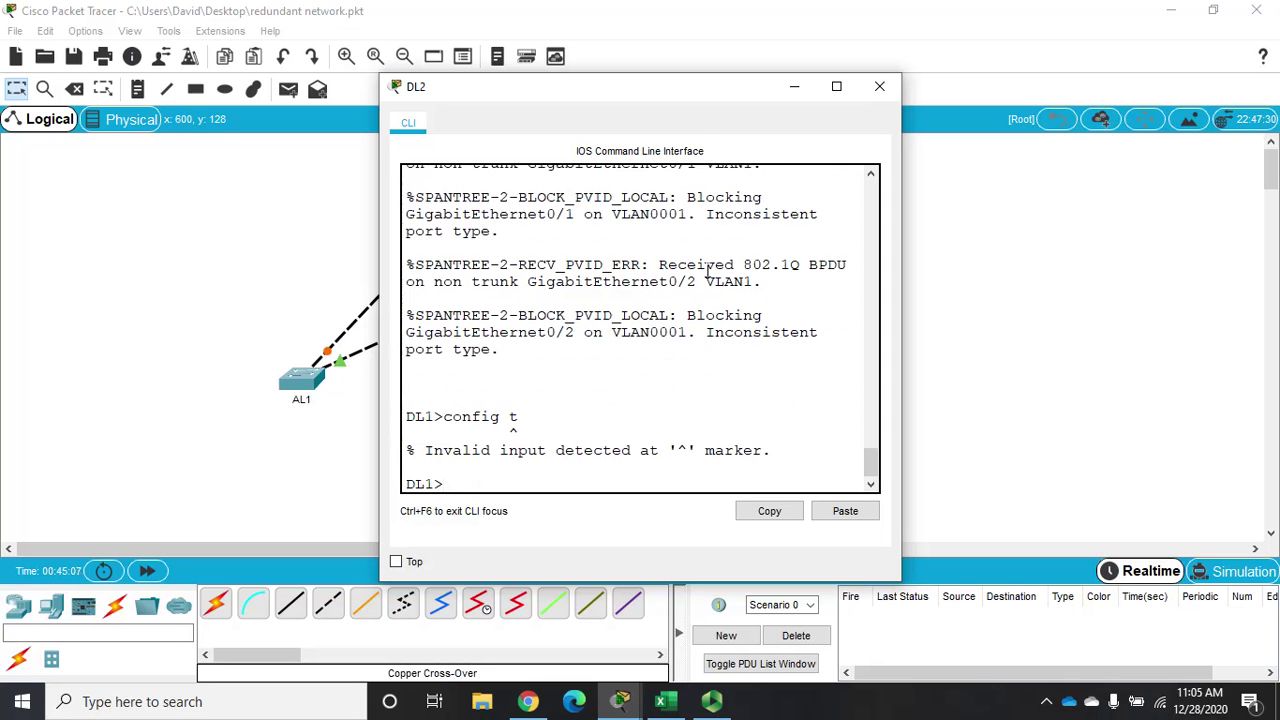
type("en")
key("Return")
type("confi")
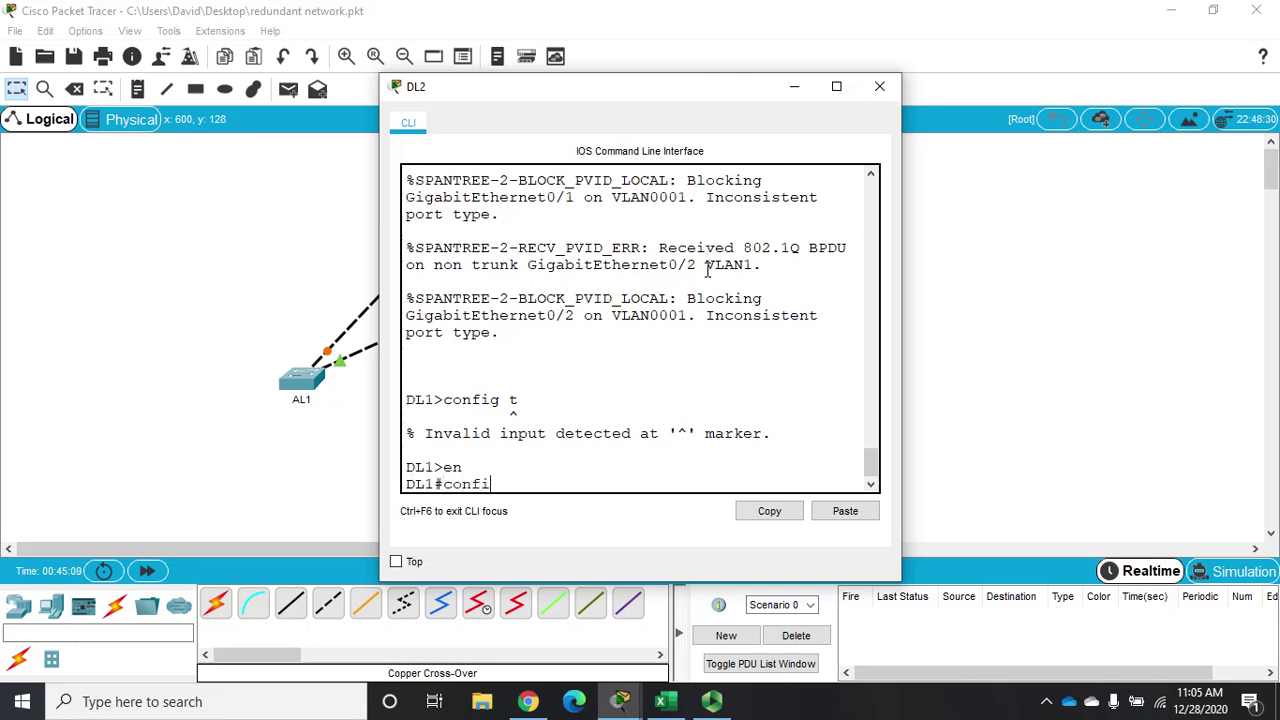
type("g t")
key("Return")
Step: Set DL2's FastEthernet0/1–0/4 ports to trunk mode, exit, and close the console
type("int ra")
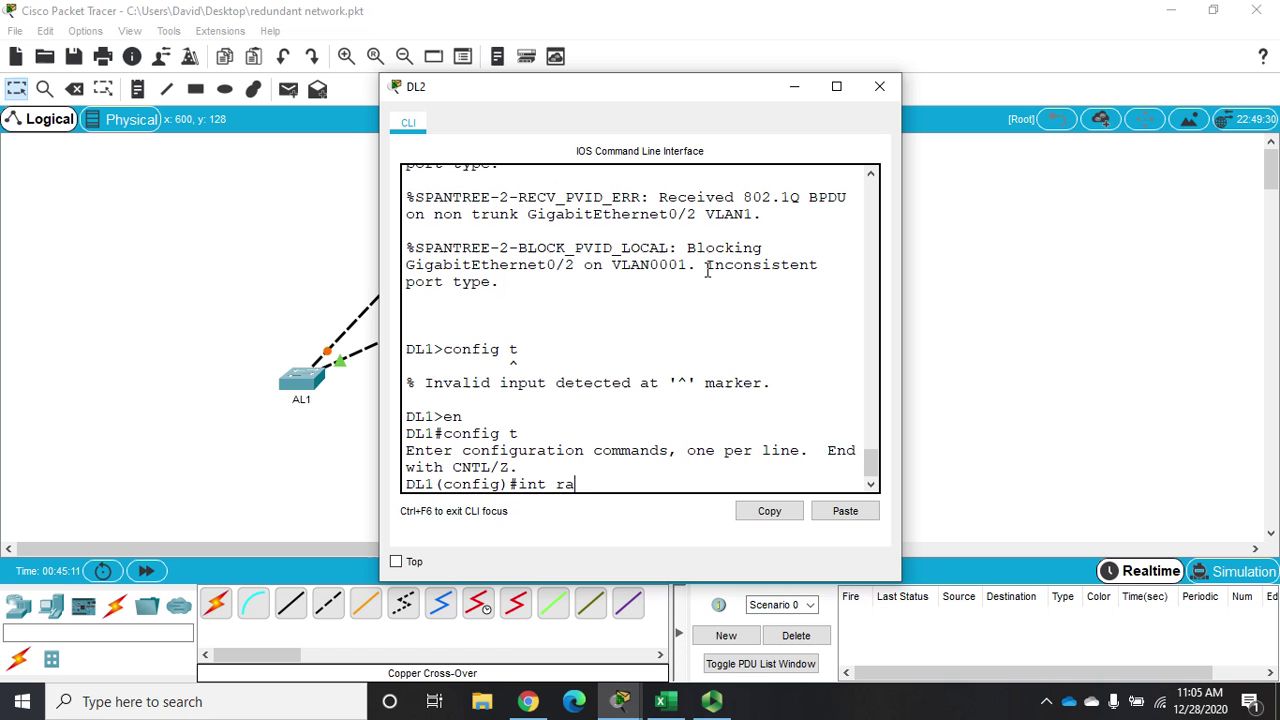
type(" f0/1-4")
key("Return")
type("sw ")
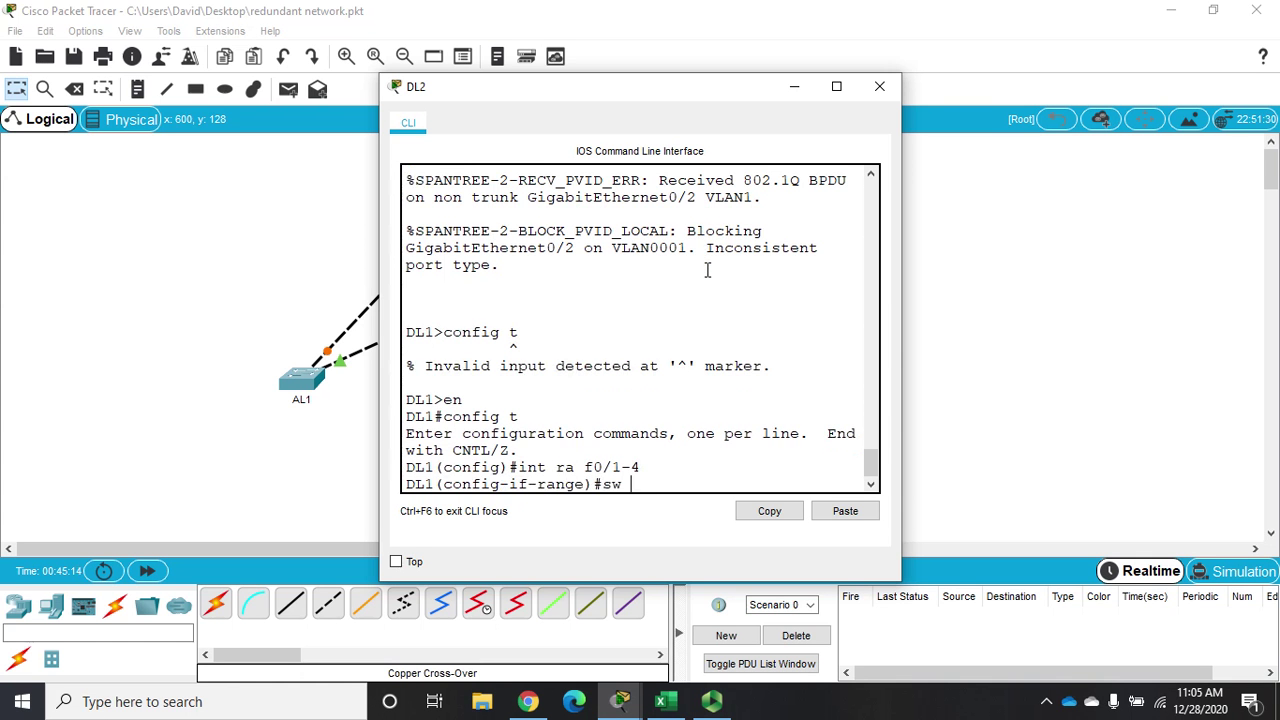
type("mo tr")
key("Return")
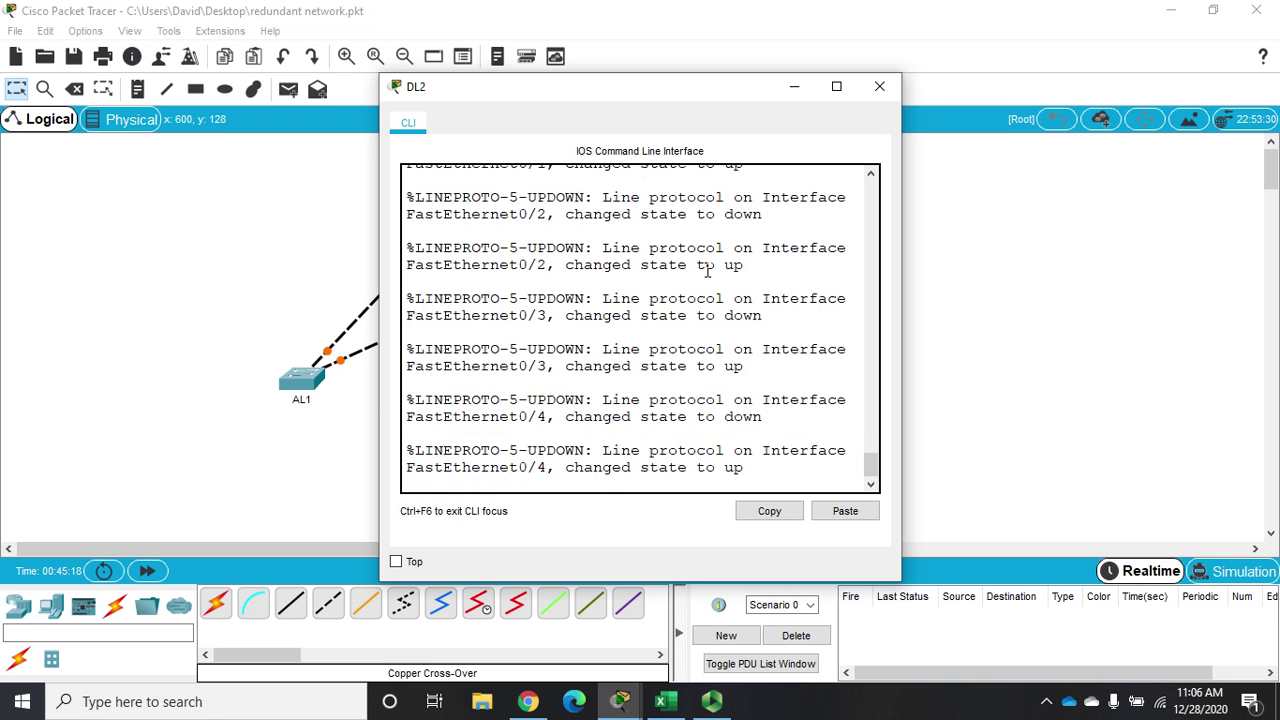
type("exit")
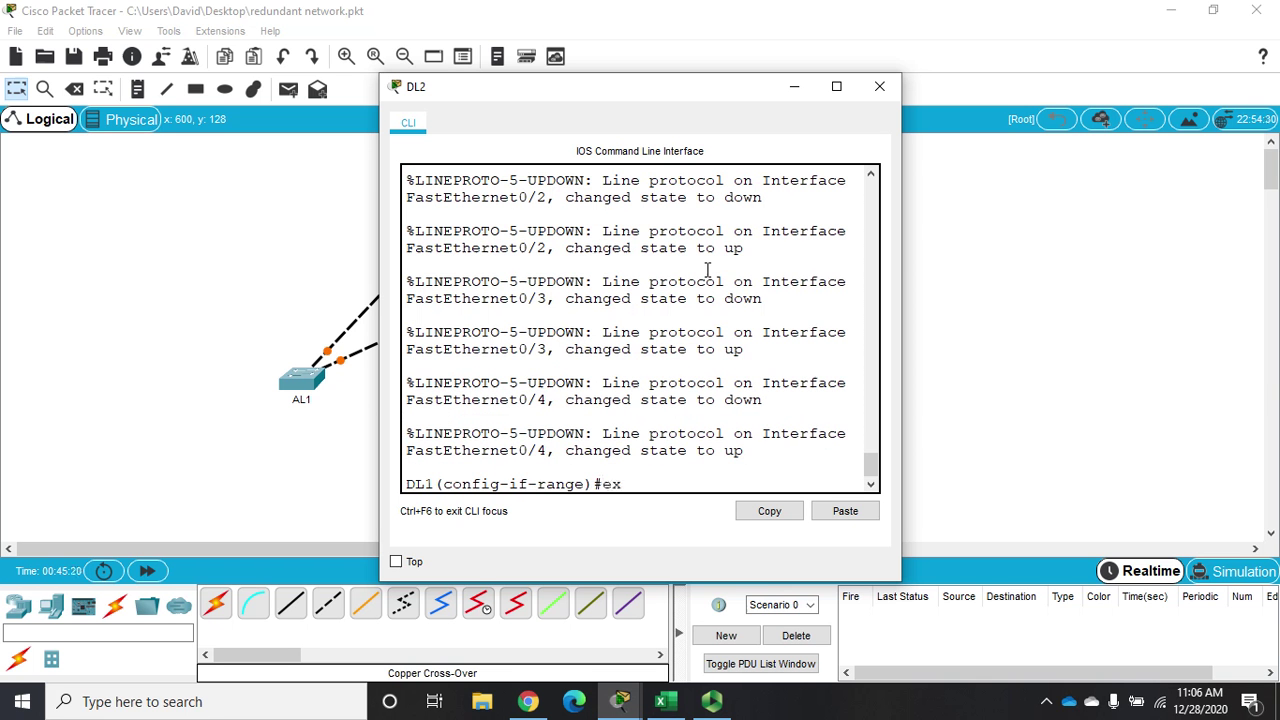
key("Return")
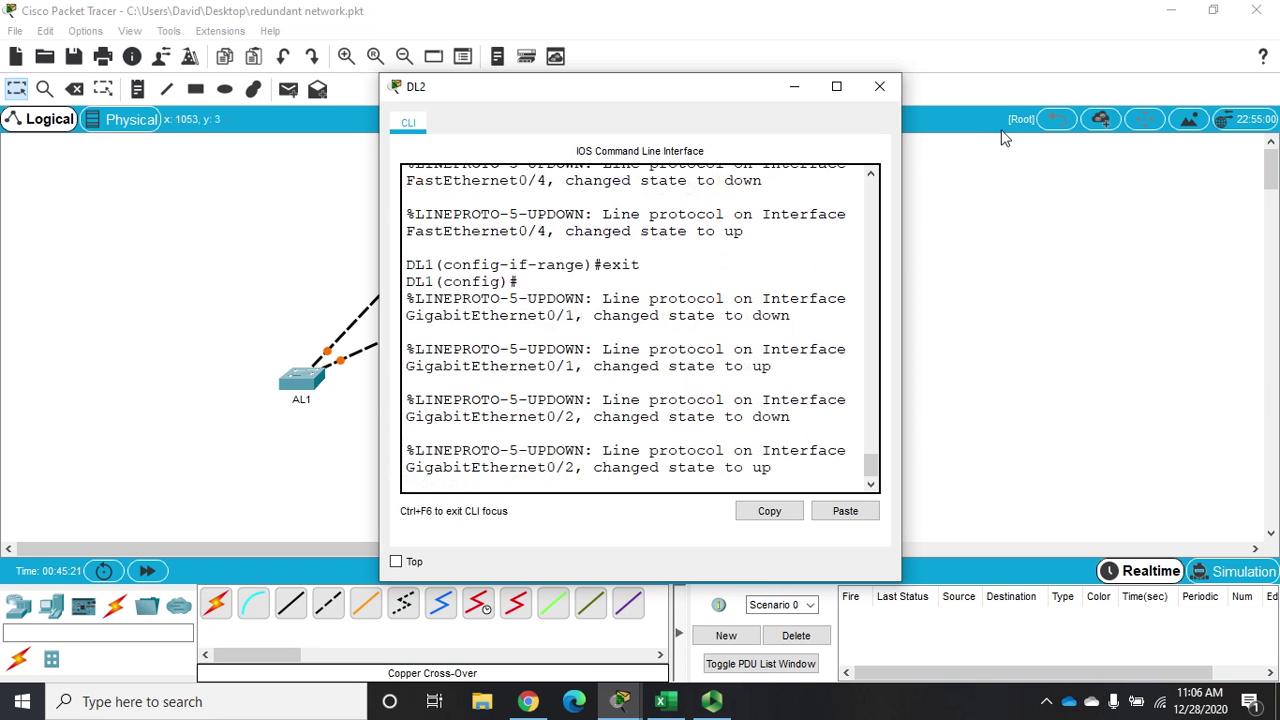
left_click(879, 88)
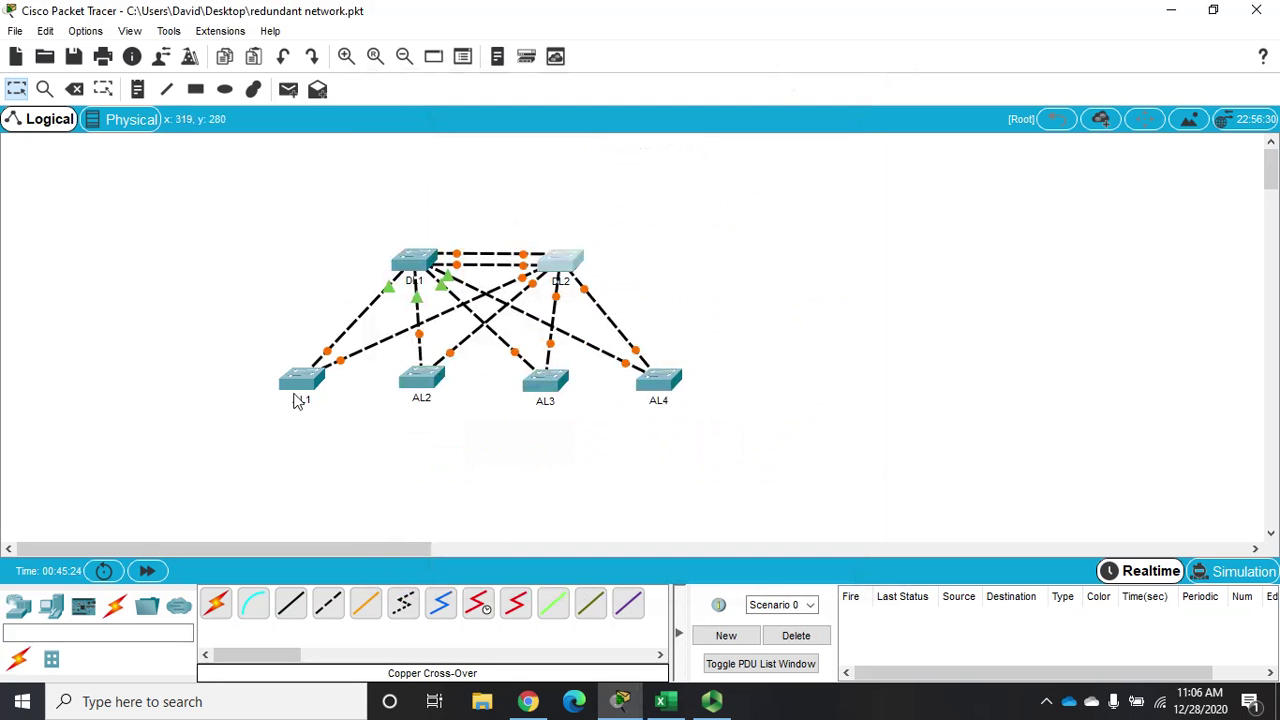
Step: Select access switches AL1–AL4 and fast-forward time four times until links converge
left_click_drag(214, 362, 729, 445)
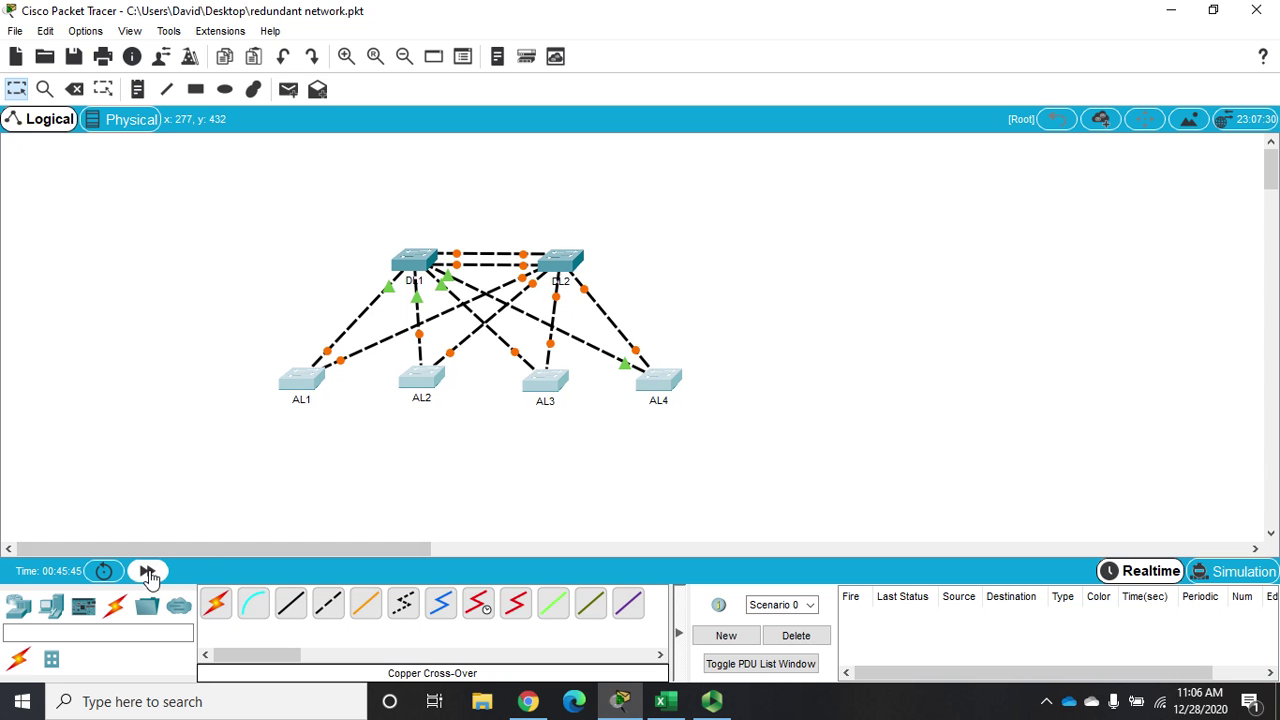
left_click(148, 571)
left_click(148, 571)
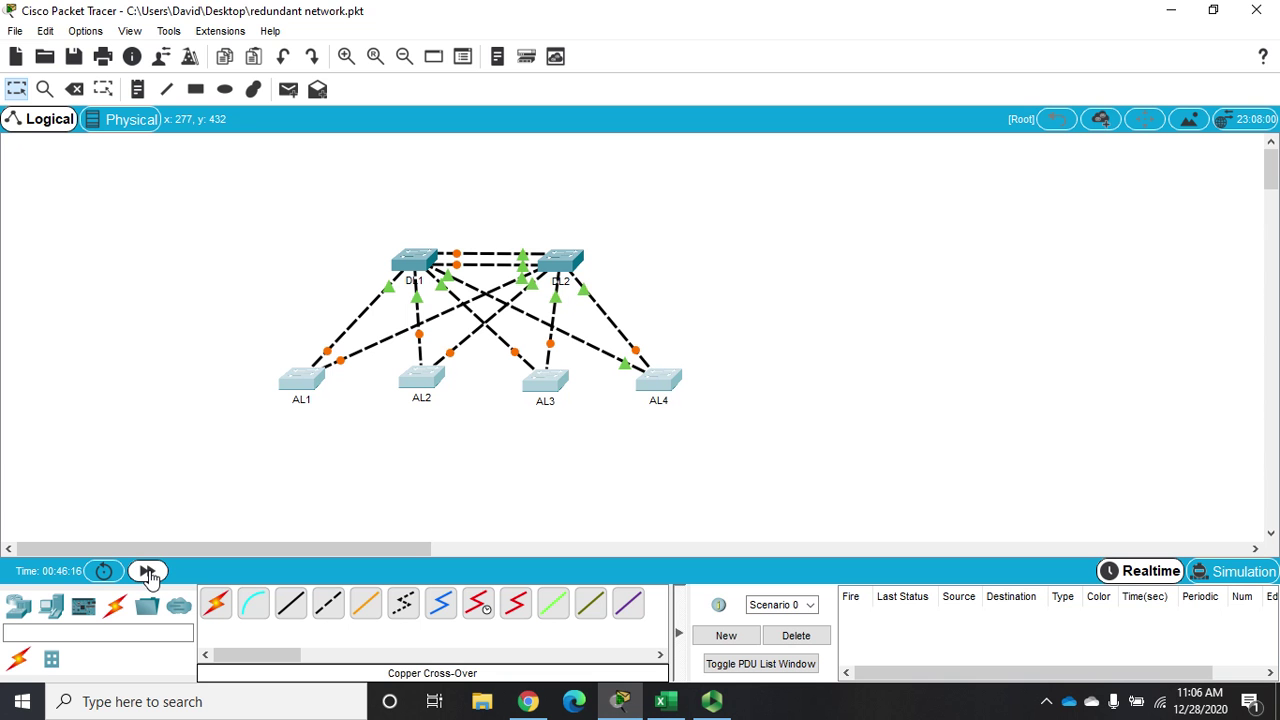
left_click(148, 571)
left_click(148, 571)
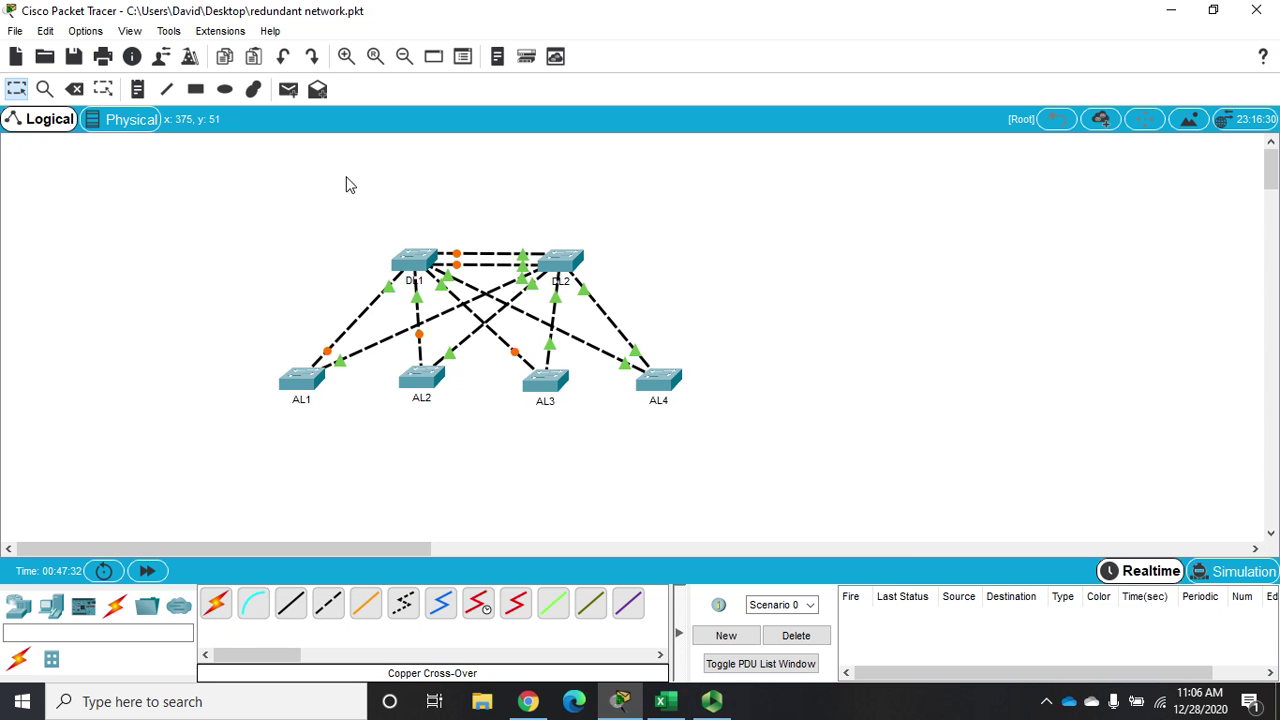
Step: Open AL2's console in privileged mode and list its trunk interfaces with show interfaces trunk
left_click(410, 379)
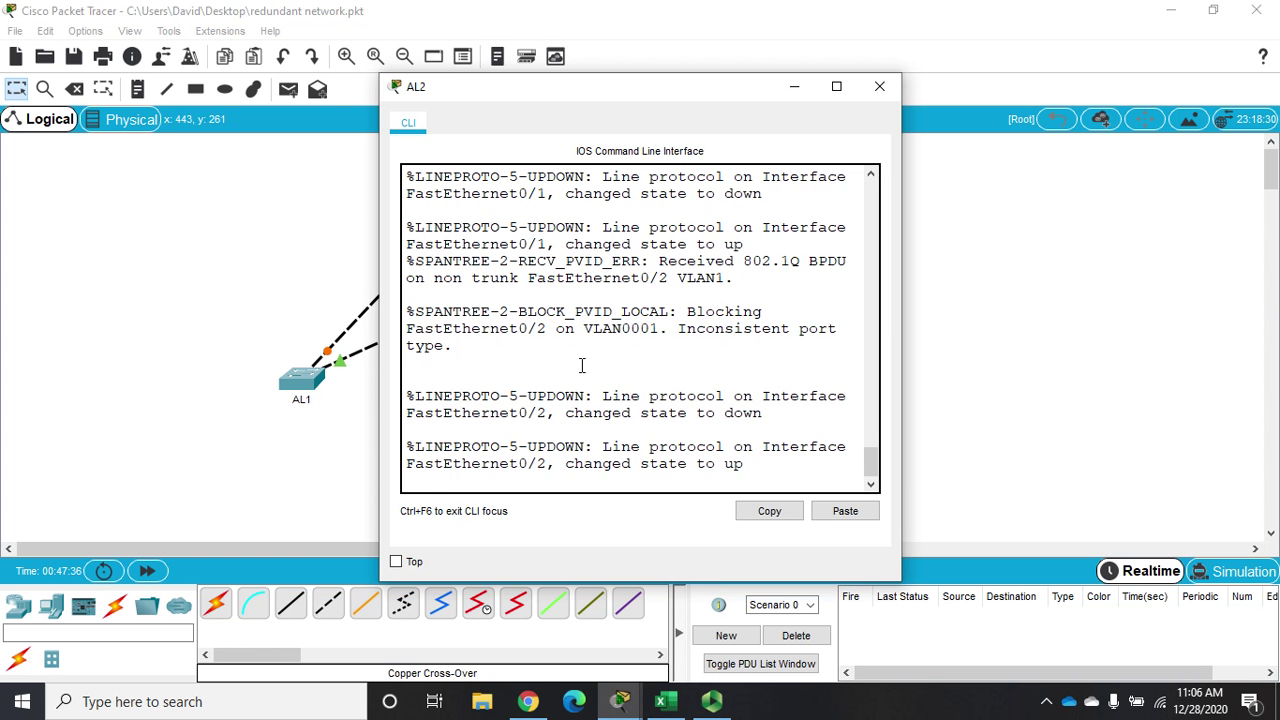
key("Return")
key("Return")
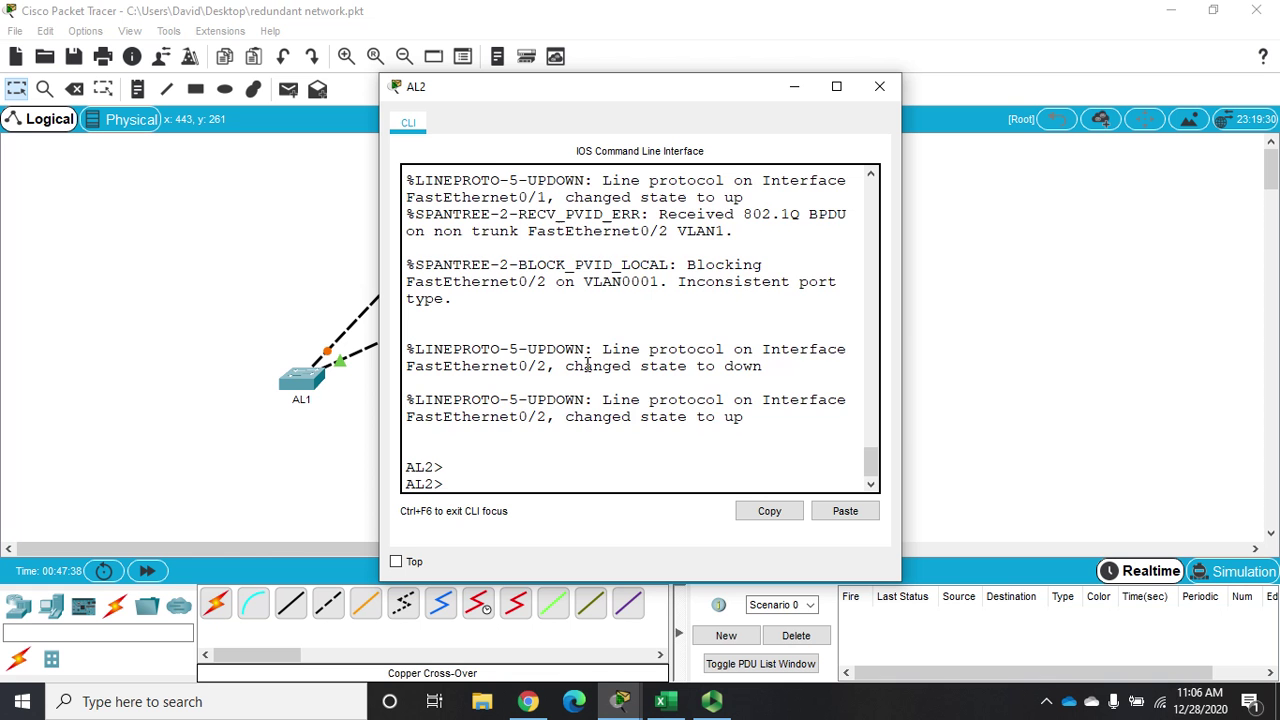
type("en")
key("Return")
type("sh int tr")
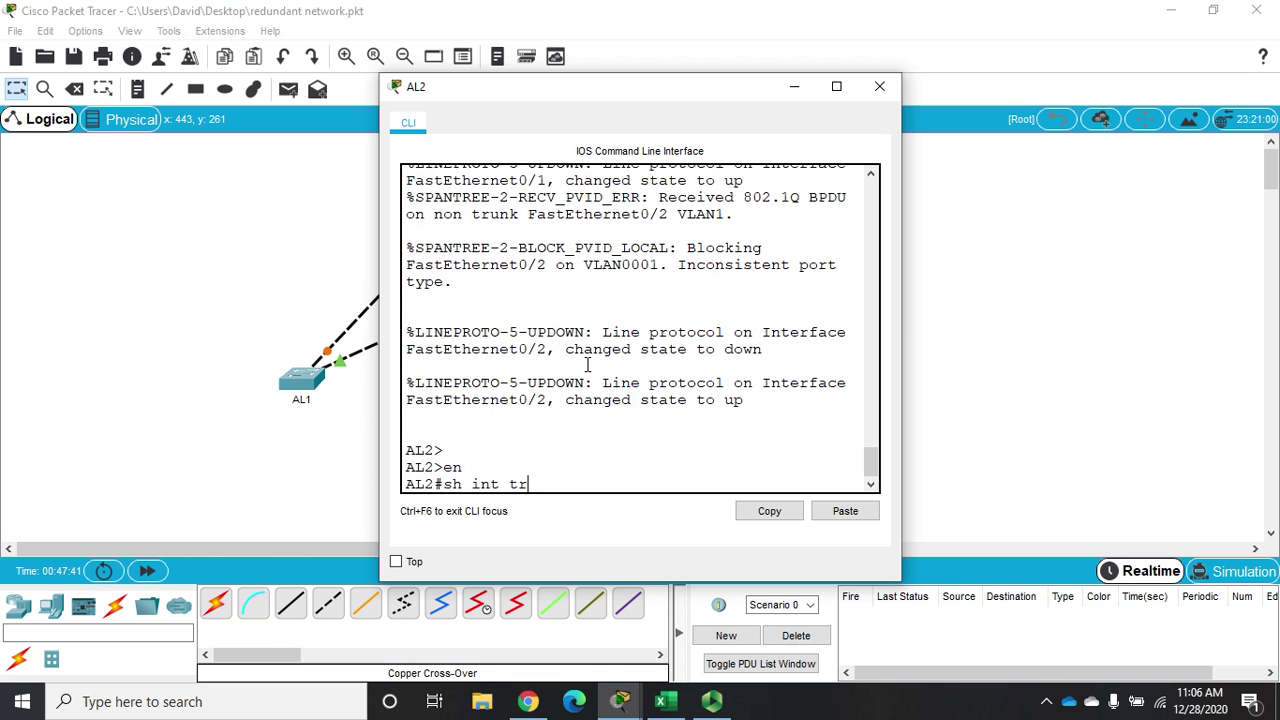
key("Return")
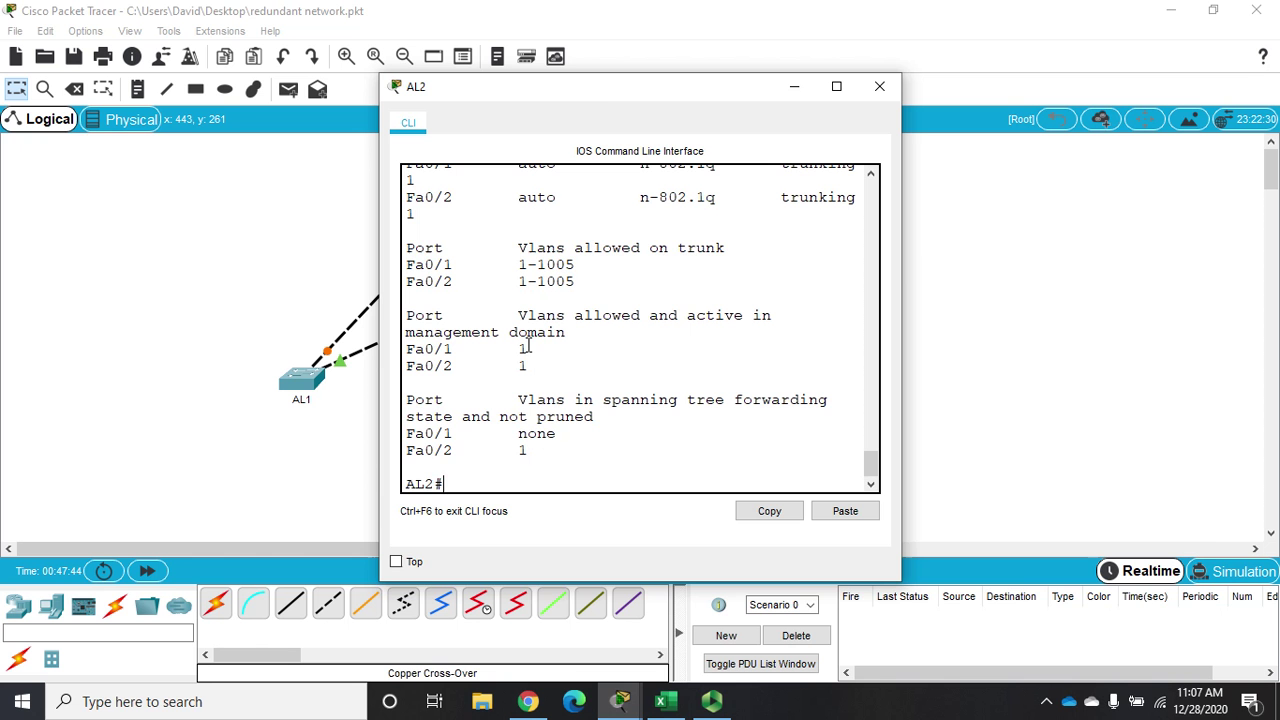
left_click_drag(597, 96, 894, 118)
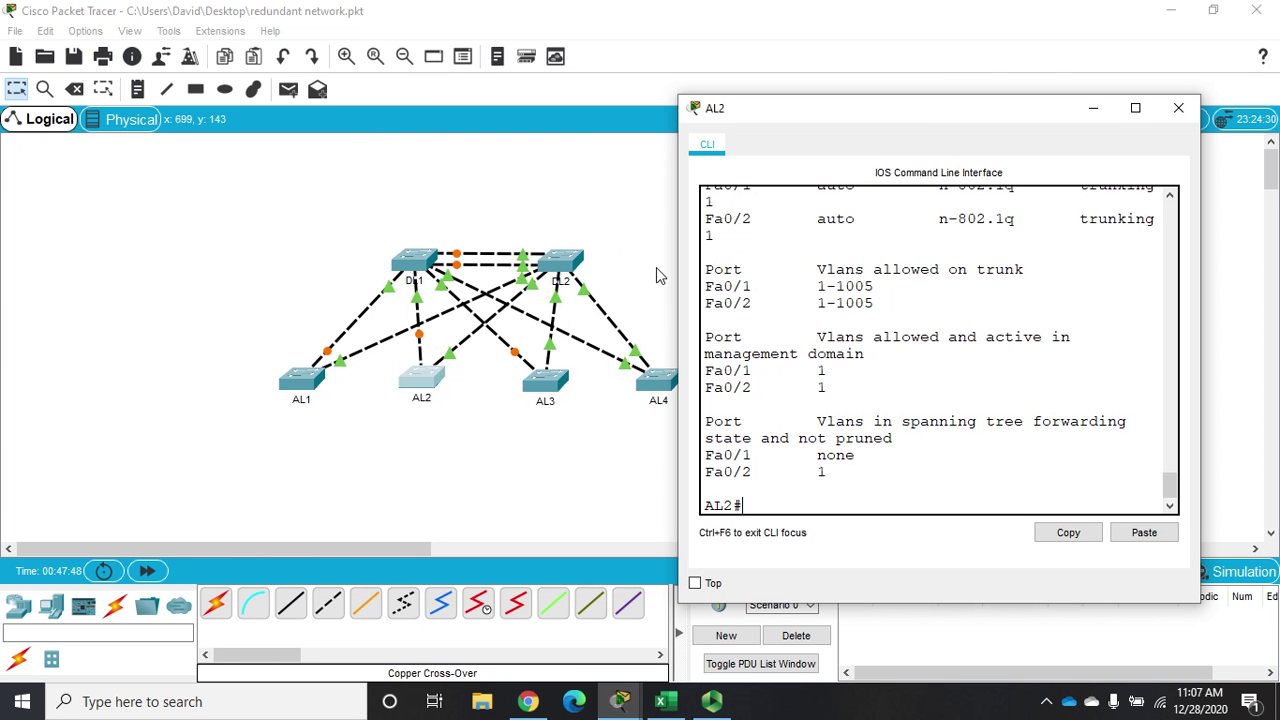
left_click_drag(886, 120, 672, 96)
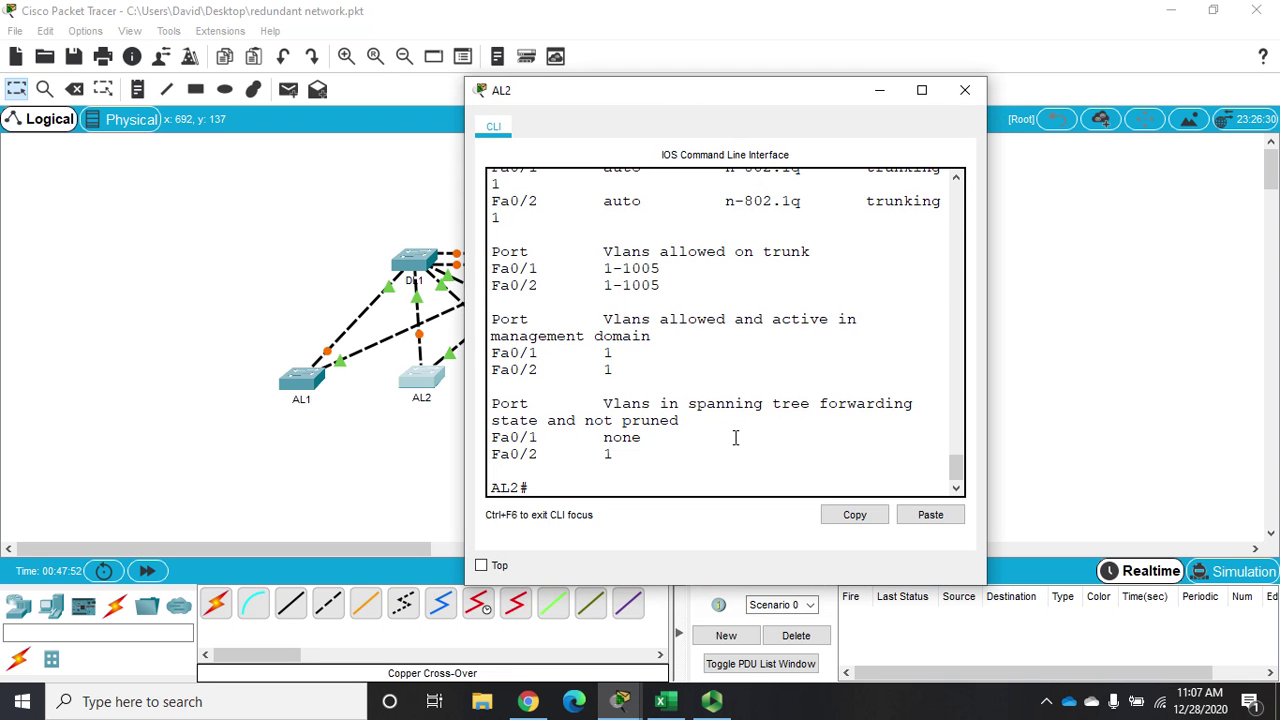
Step: List AL2's VLANs with show vlan brief, widening the window to read default VLANs 1002–1005
type("sh vl ")
type("c")
key("BackSpace")
type("br")
key("Return")
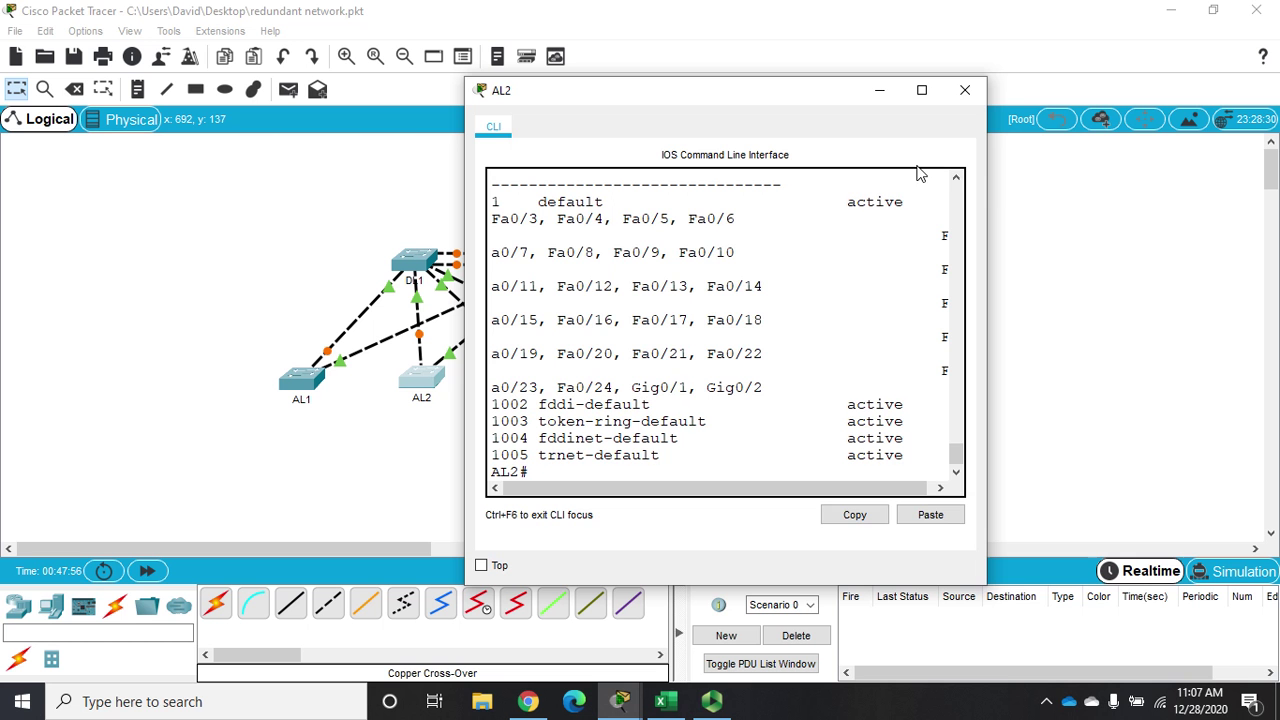
left_click_drag(990, 198, 1199, 205)
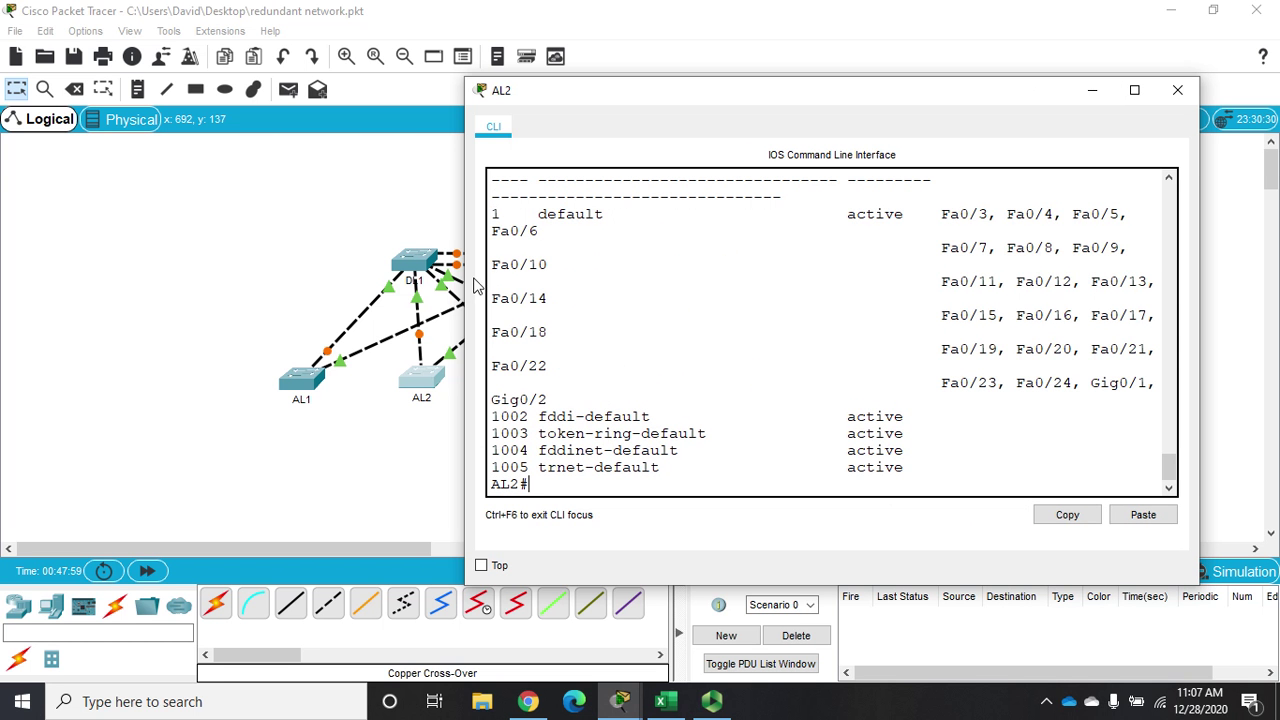
left_click_drag(463, 280, 222, 280)
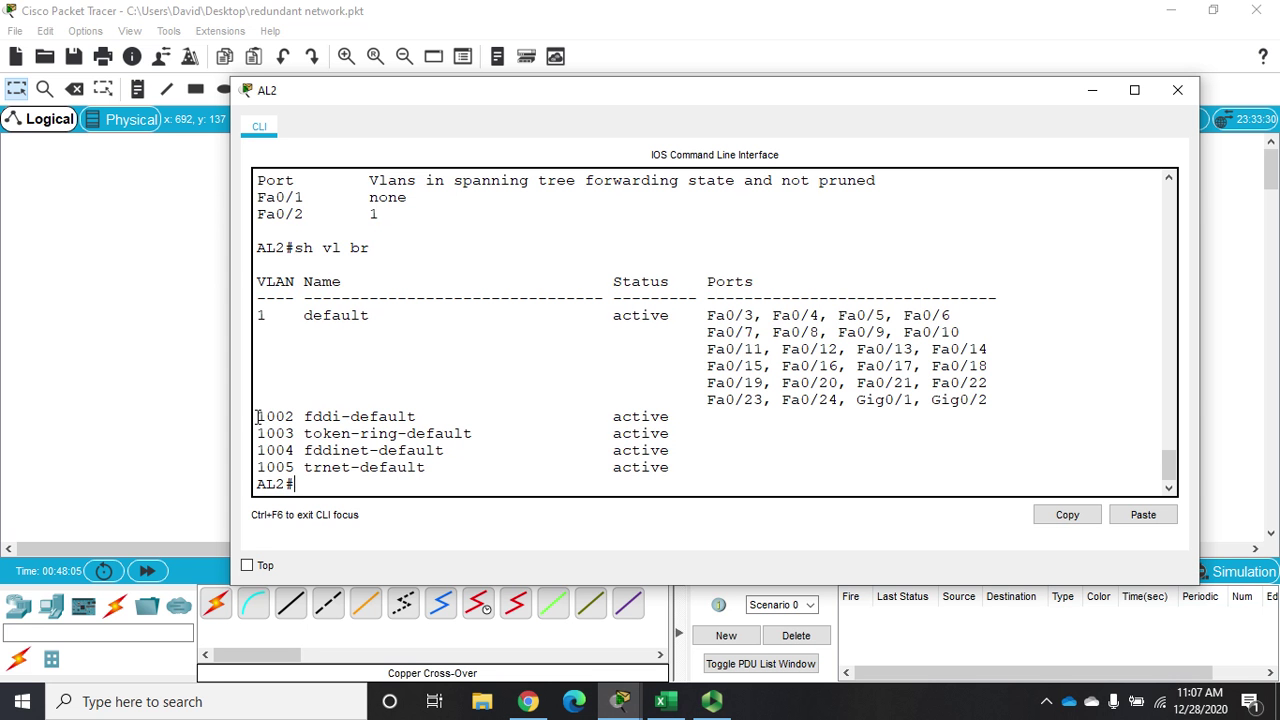
left_click_drag(261, 416, 689, 468)
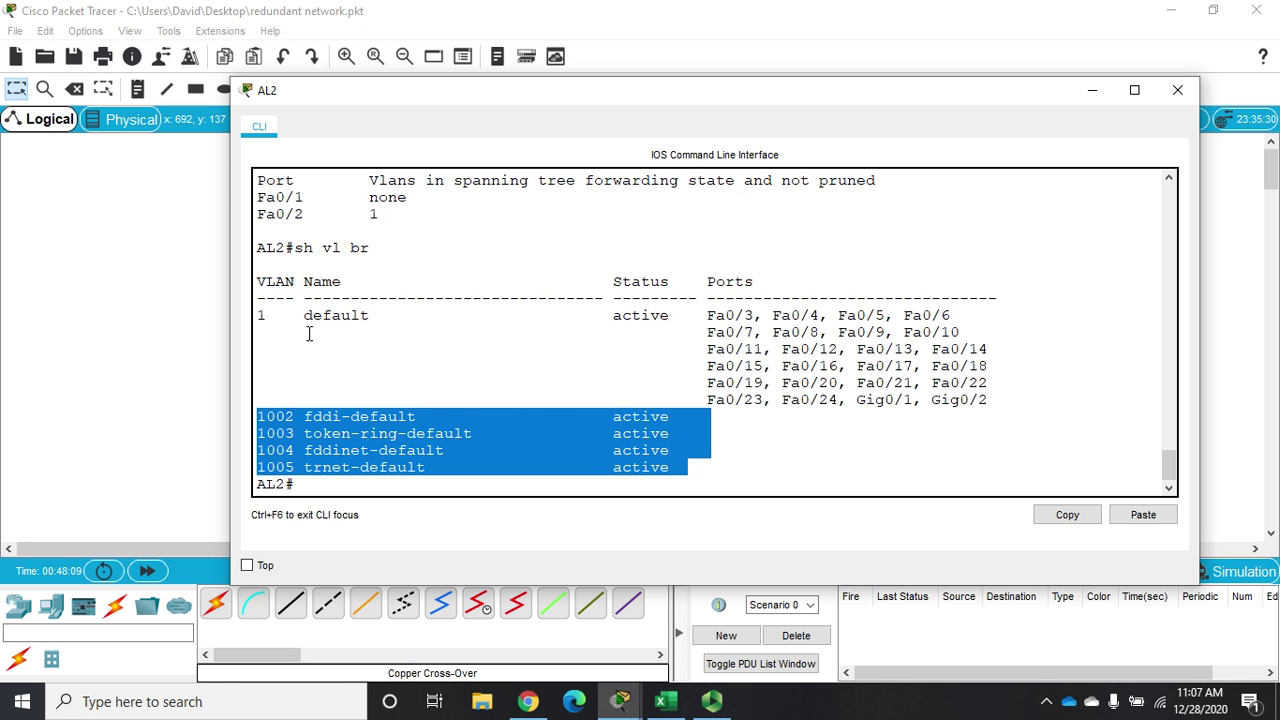
Step: Close AL2's console and open DL1's console, moved to the upper left and widened
left_click(1176, 91)
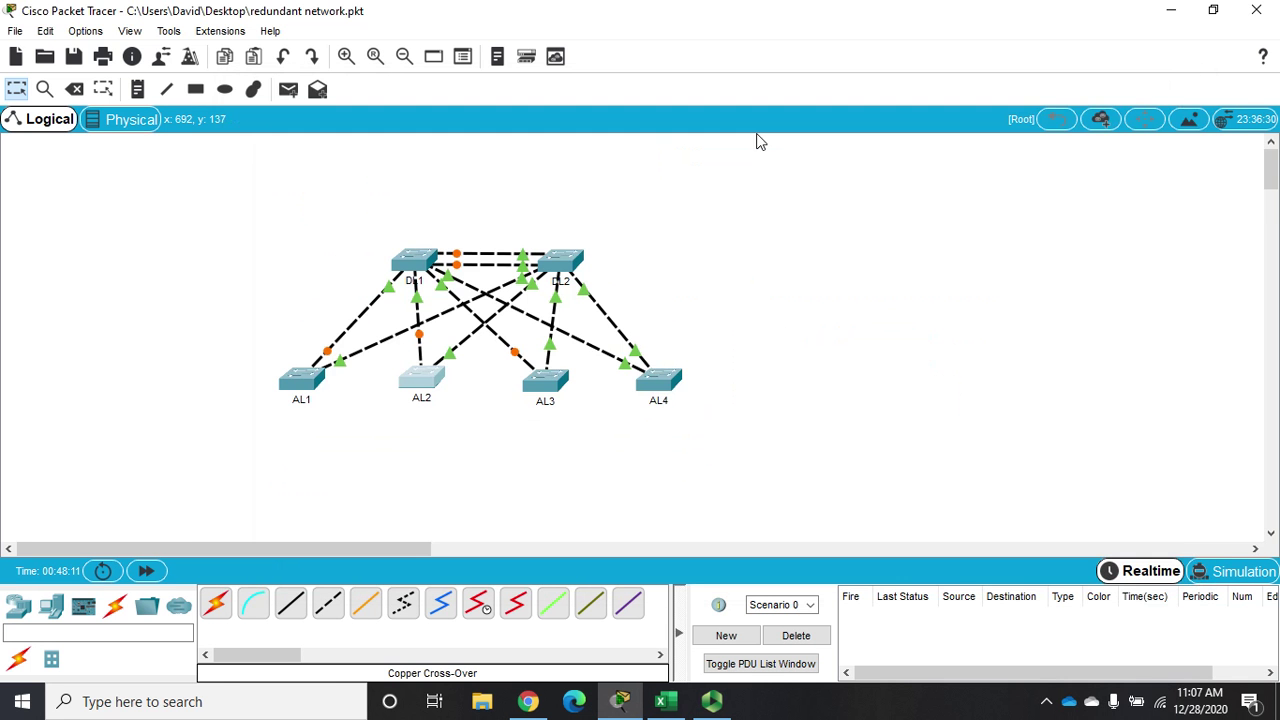
left_click(413, 262)
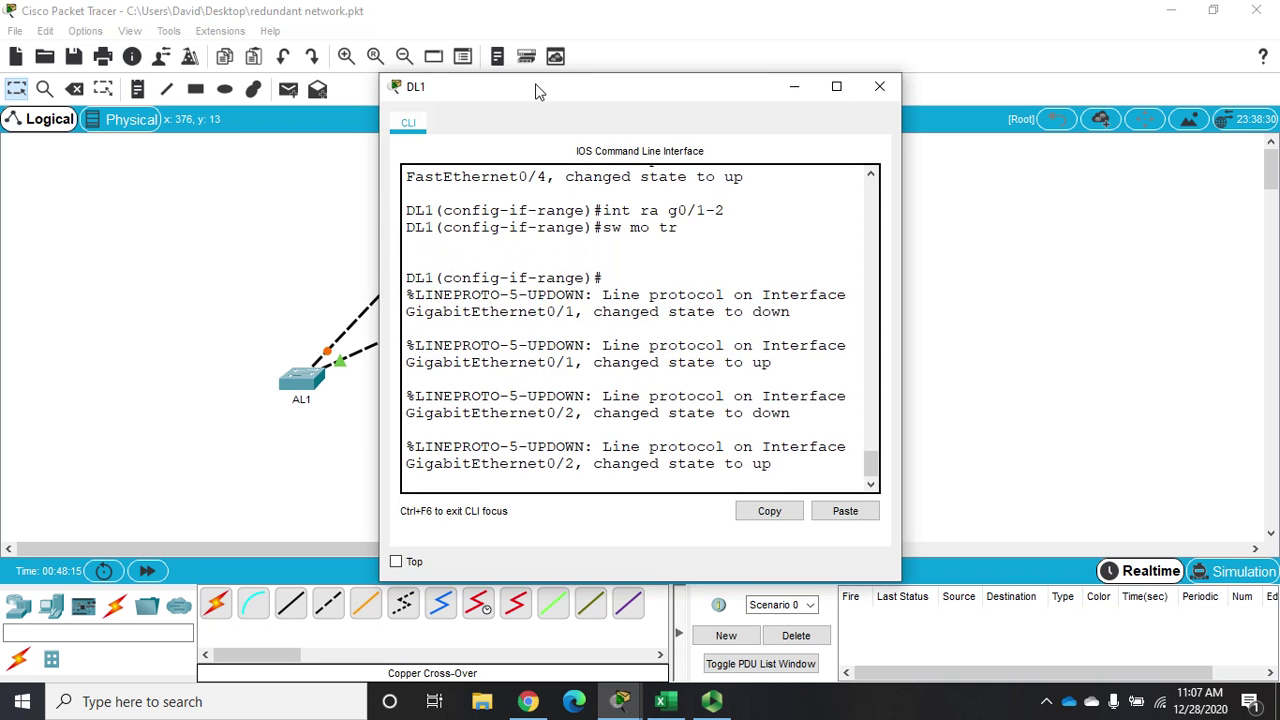
left_click_drag(520, 87, 266, 20)
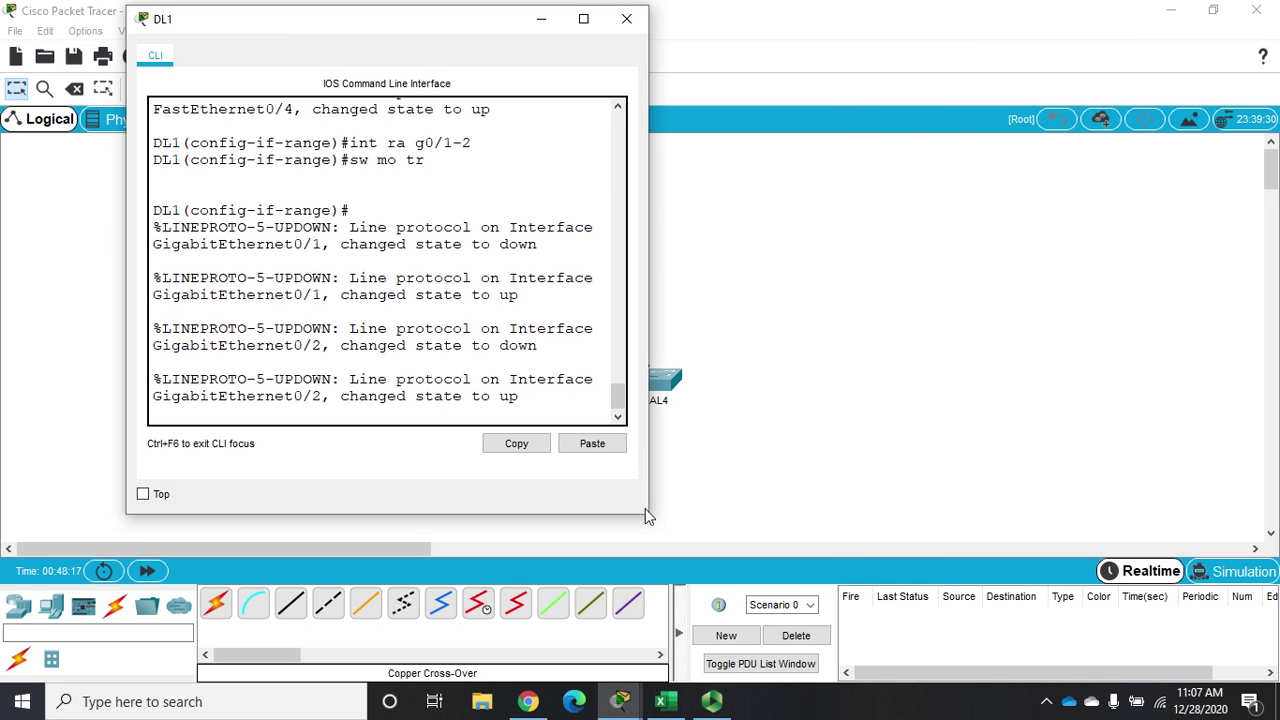
left_click_drag(647, 500, 1003, 486)
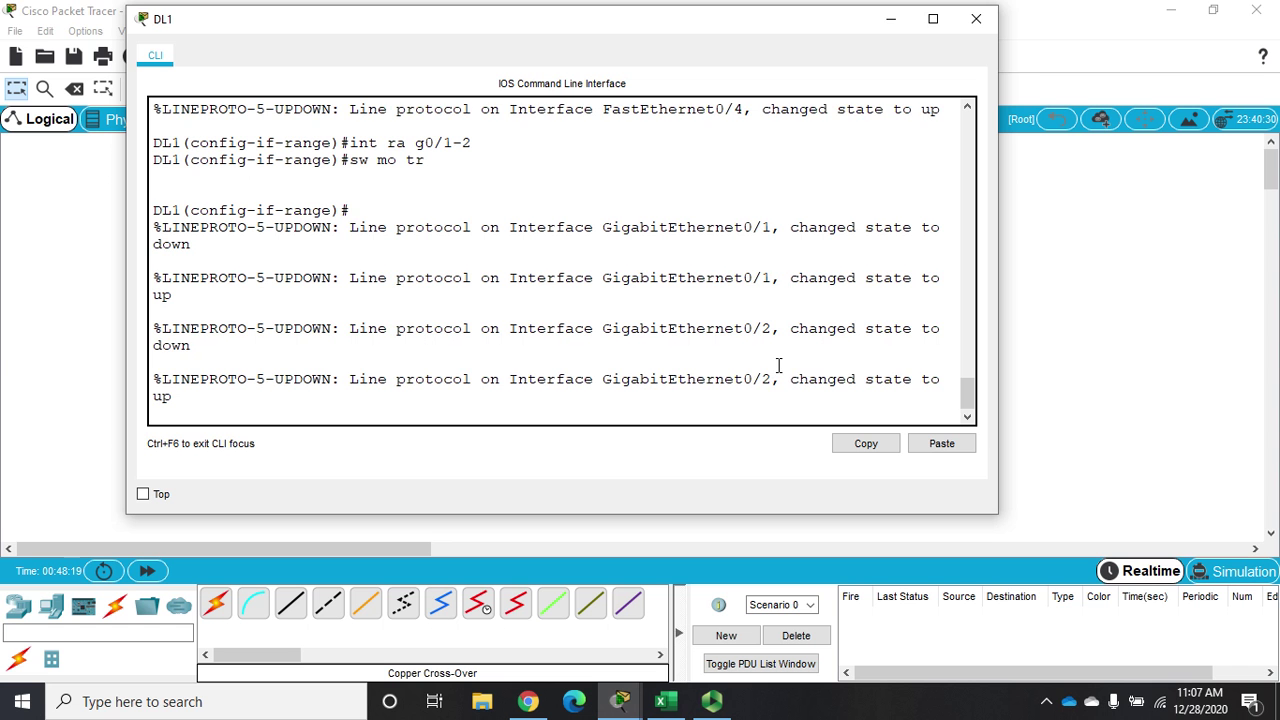
Step: Exit DL1's interface range back to global configuration and query the vtp ? options
key("Return")
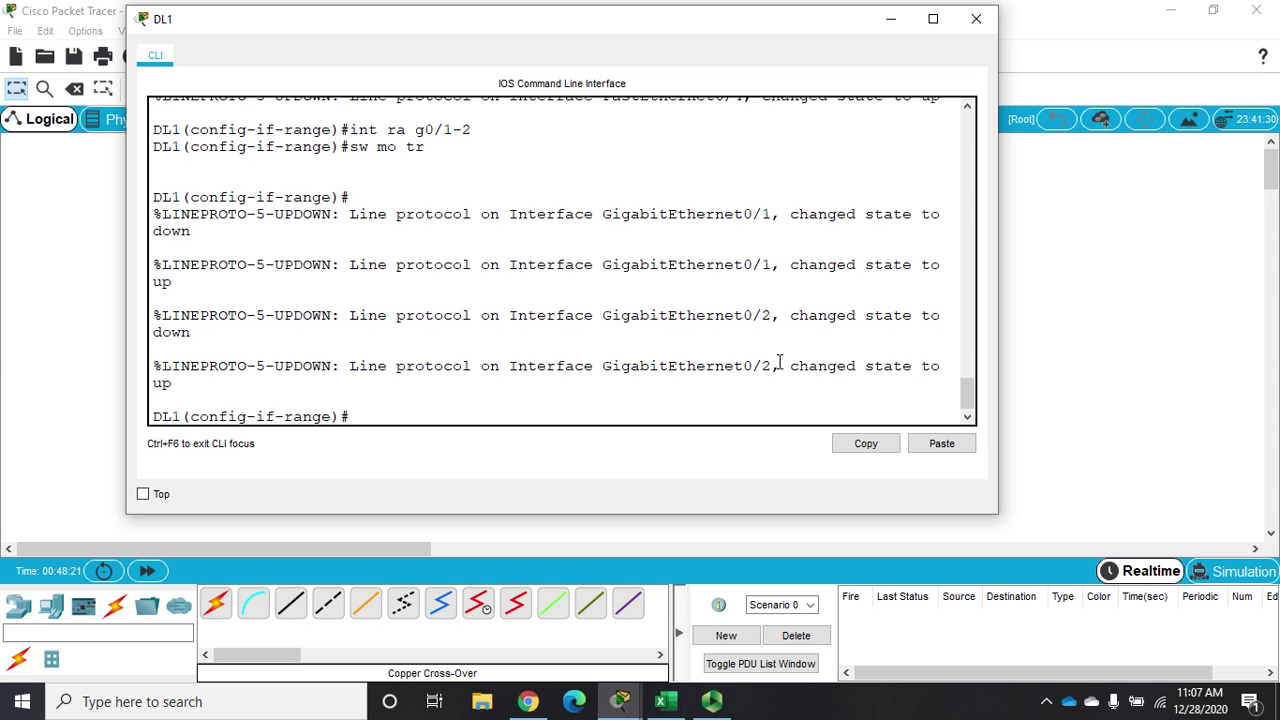
type("exit")
key("Return")
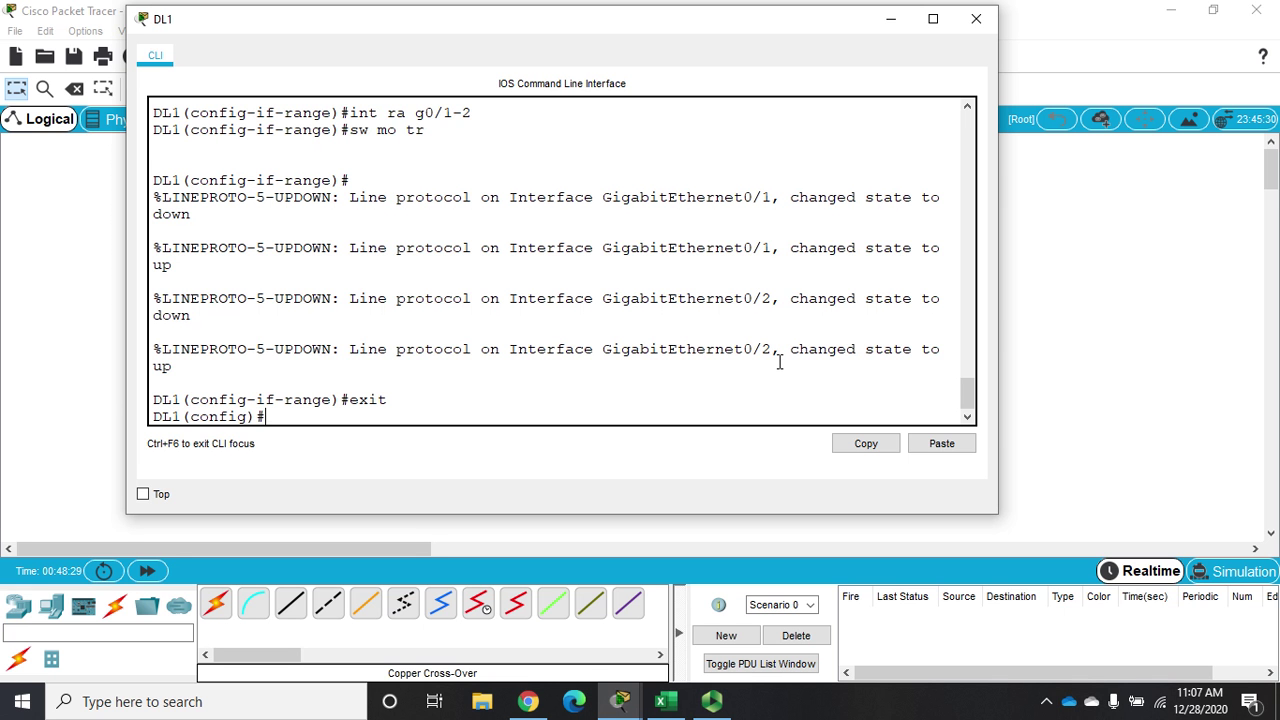
type("vtp ?")
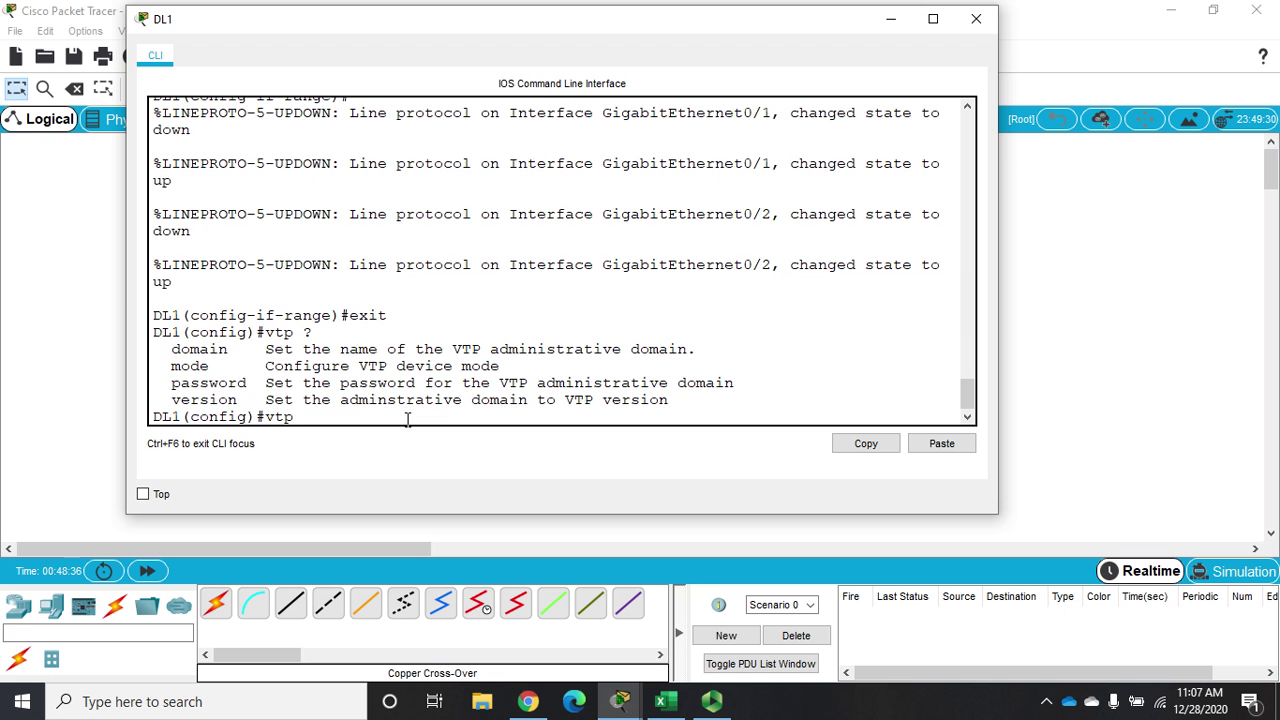
Step: Check DL1's VTP status with do show vtp from global configuration
key("BackSpace")
key("BackSpace")
key("BackSpace")
type("do sh vtp")
key("Return")
key("Up")
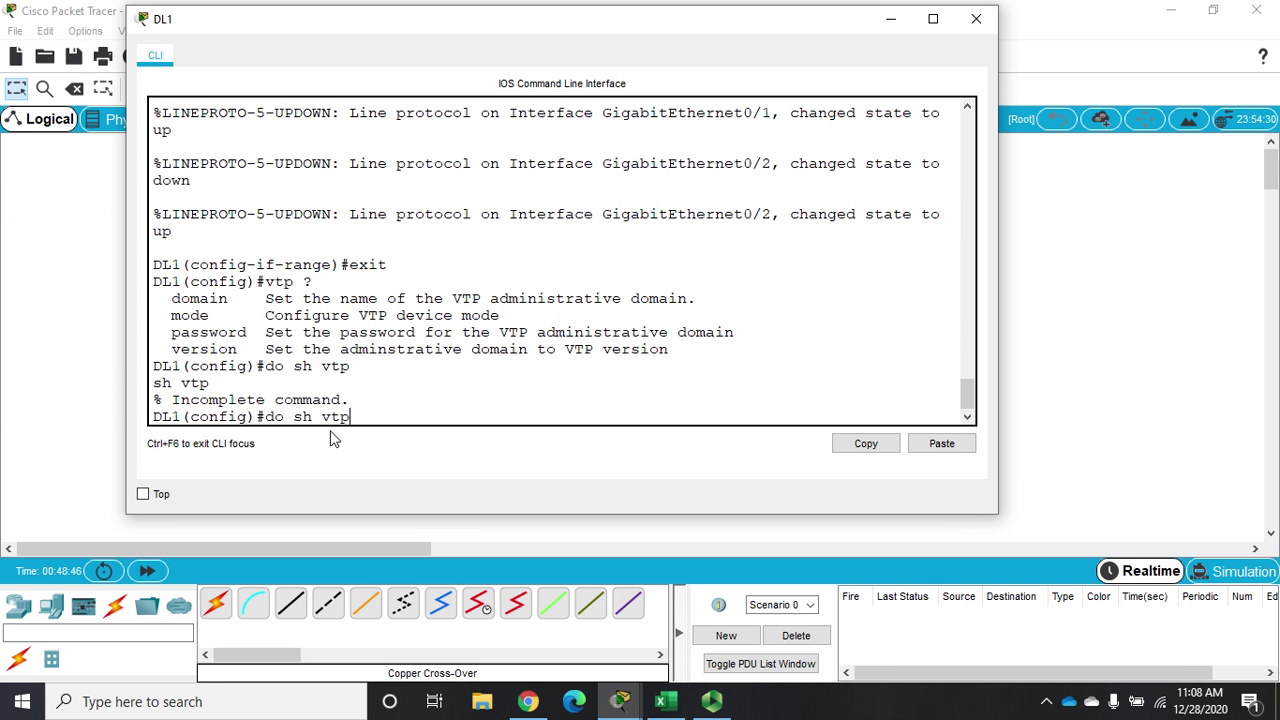
type("?")
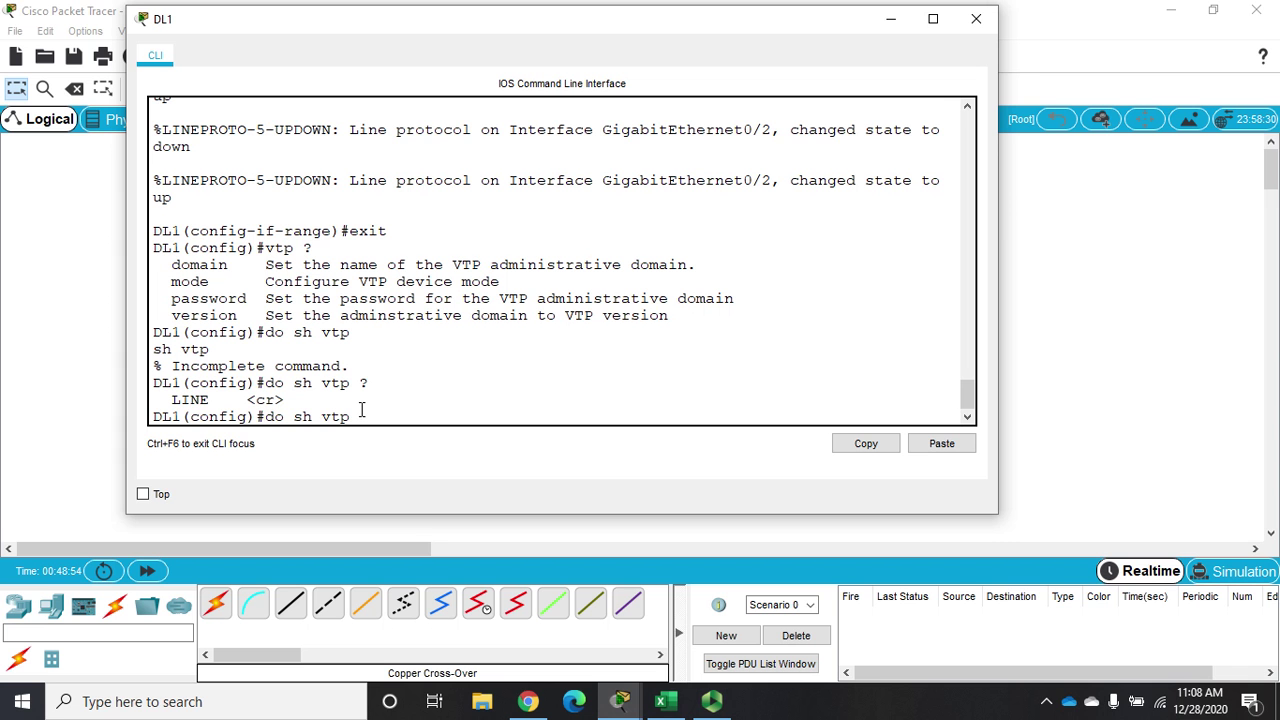
key("BackSpace")
key("BackSpace")
key("BackSpace")
key("BackSpace")
key("BackSpace")
key("BackSpace")
key("BackSpace")
key("BackSpace")
key("BackSpace")
key("BackSpace")
Step: Run do show vlan brief on DL1 to confirm only VLAN 1 and 1002–1005 exist
type("sh vl br")
key("Return")
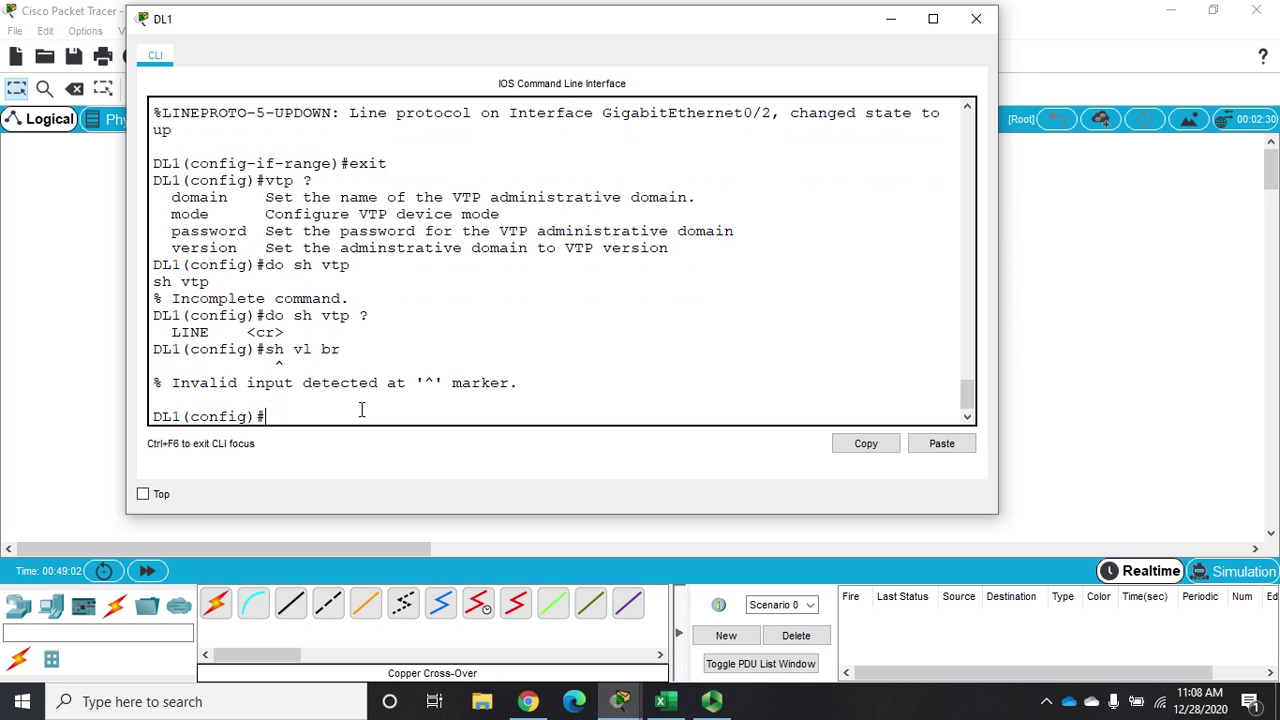
type("do vl br")
key("Return")
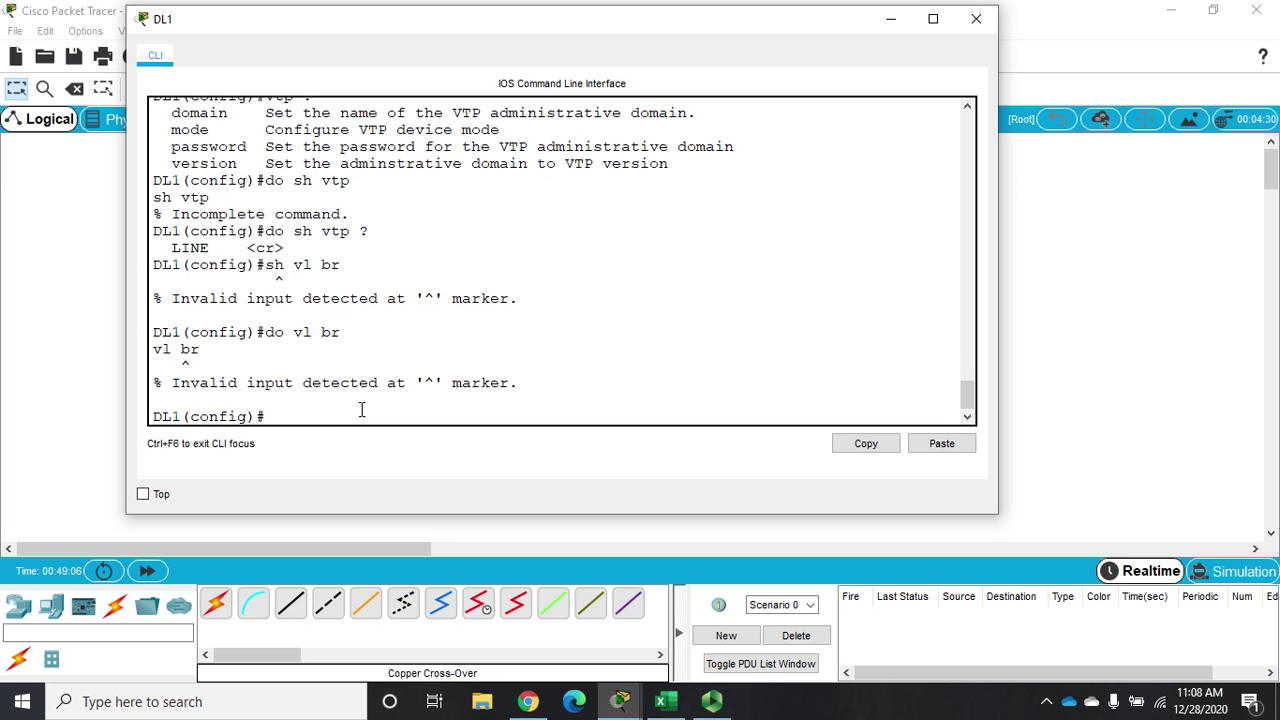
type("do sh vl br")
key("Return")
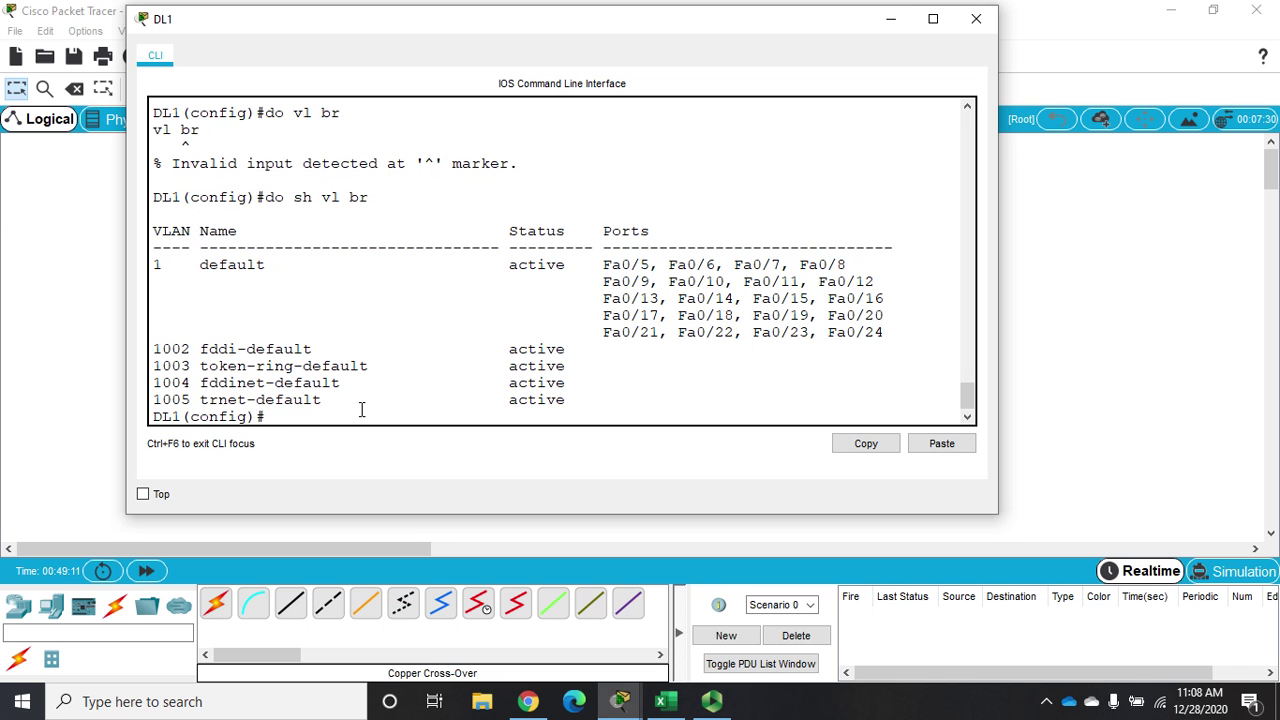
type("vtpo")
key("BackSpace")
type("p")
Step: Set DL1's VTP domain name to 'network', then close its console
type("domain network")
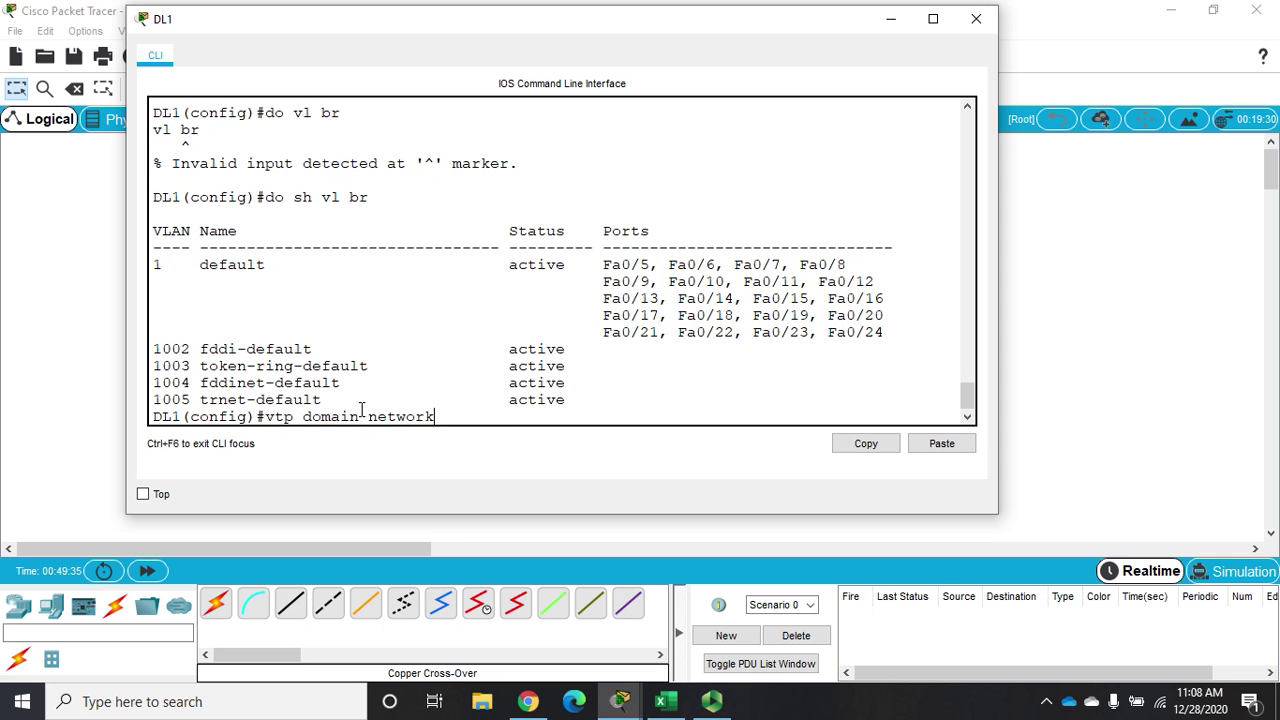
key("Return")
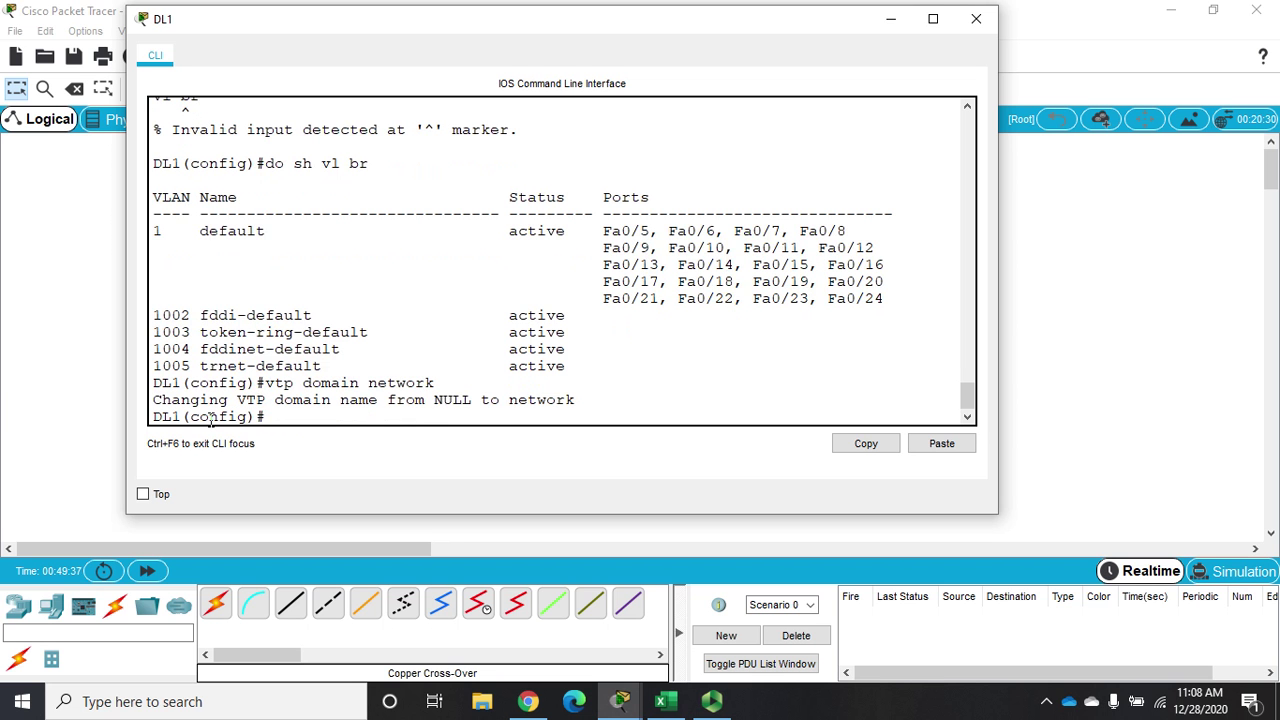
left_click_drag(433, 400, 580, 400)
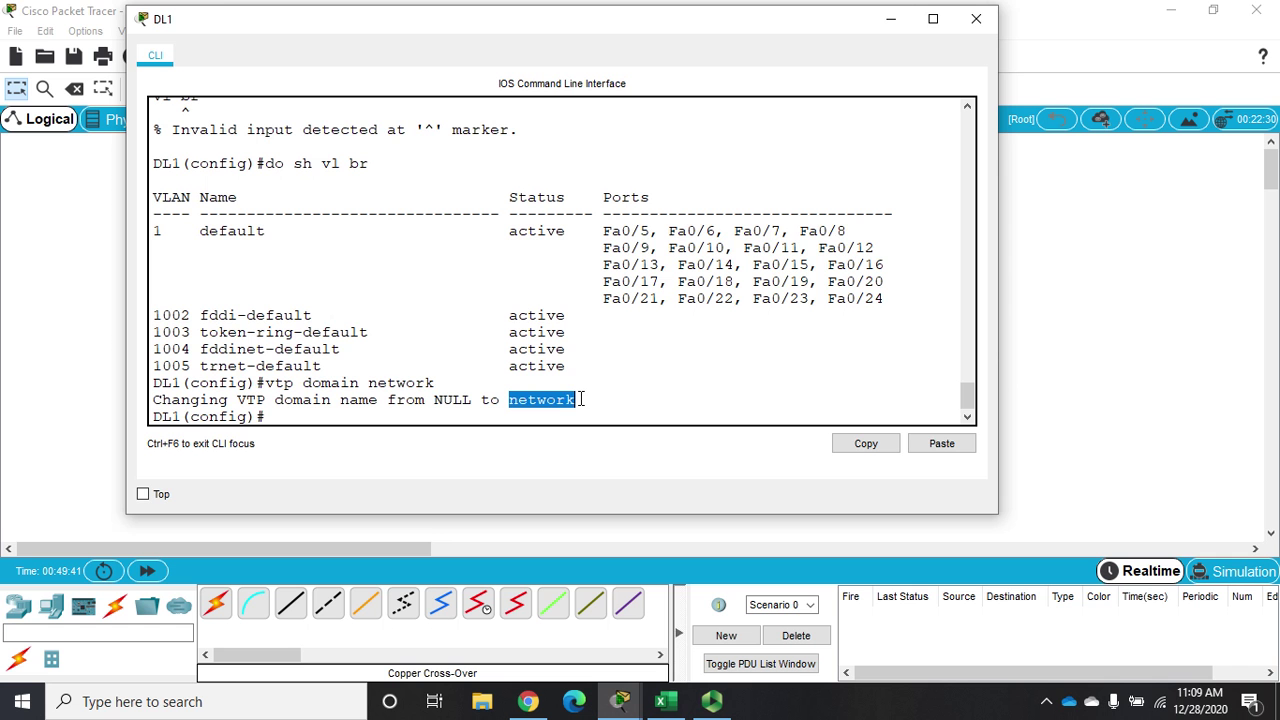
left_click(990, 24)
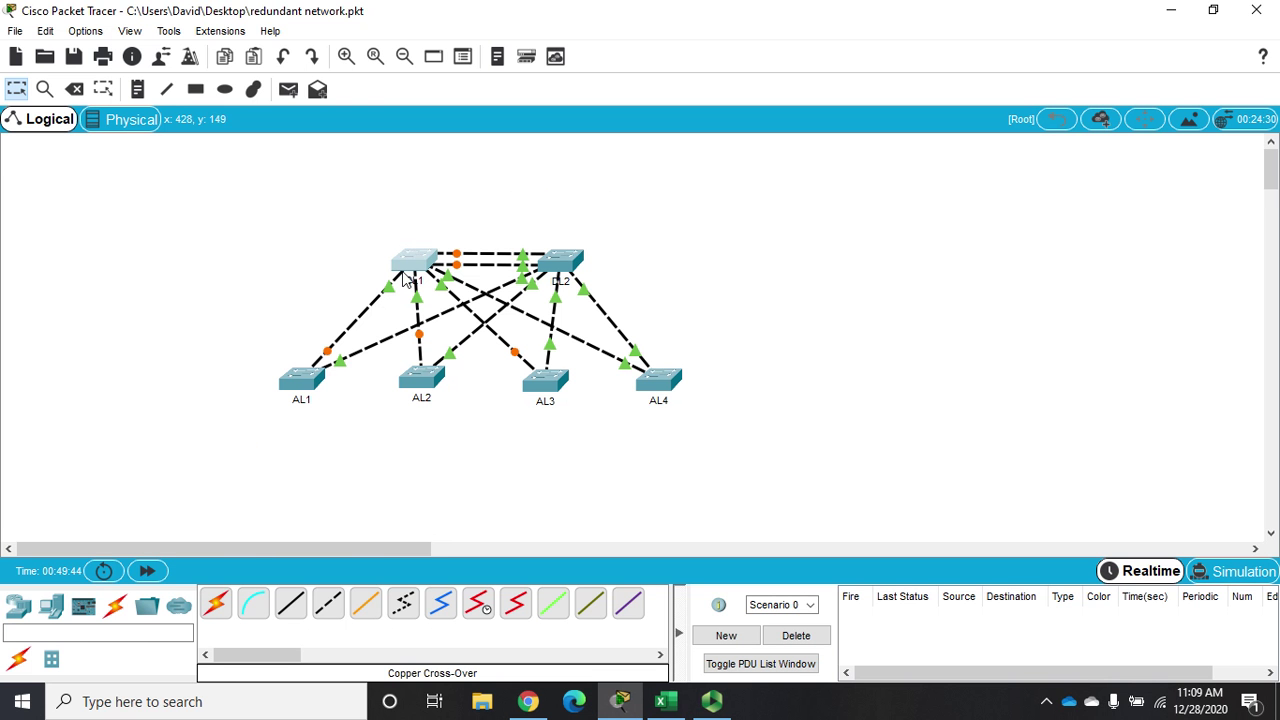
Step: Reopen DL1's console, moved to the top-left and enlarged to show more output
mouse_move(384, 253)
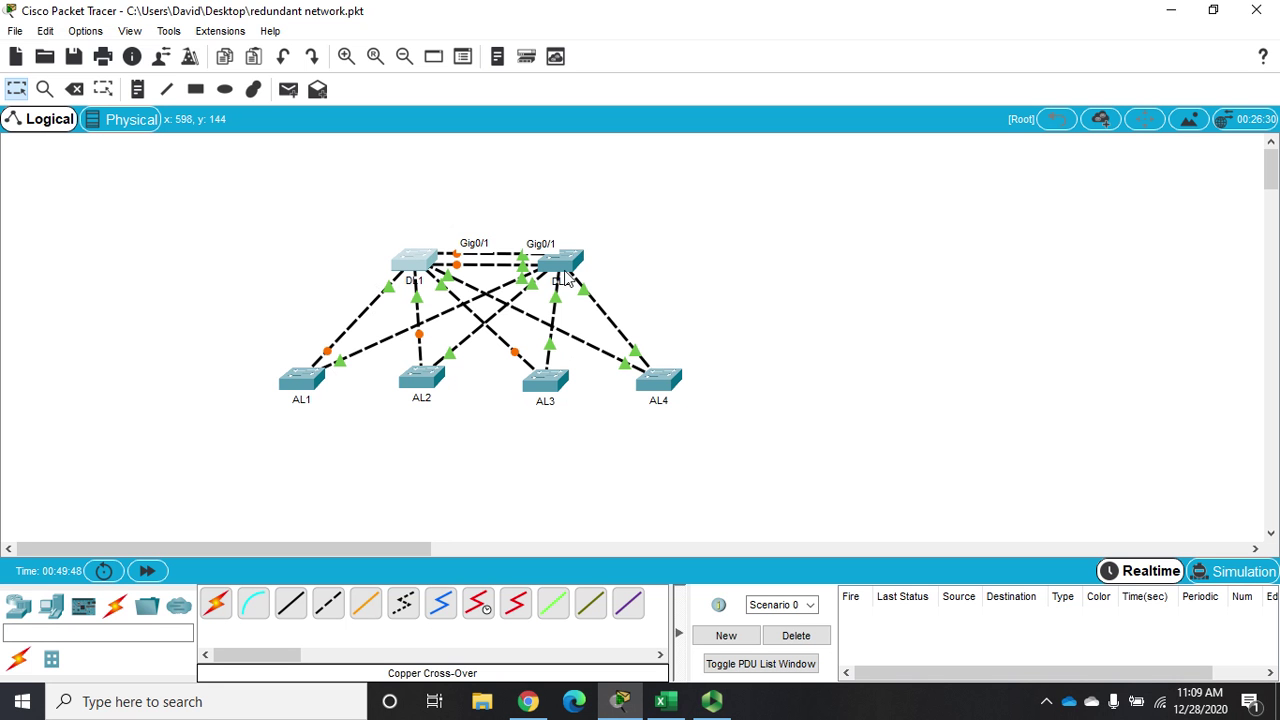
left_click(410, 263)
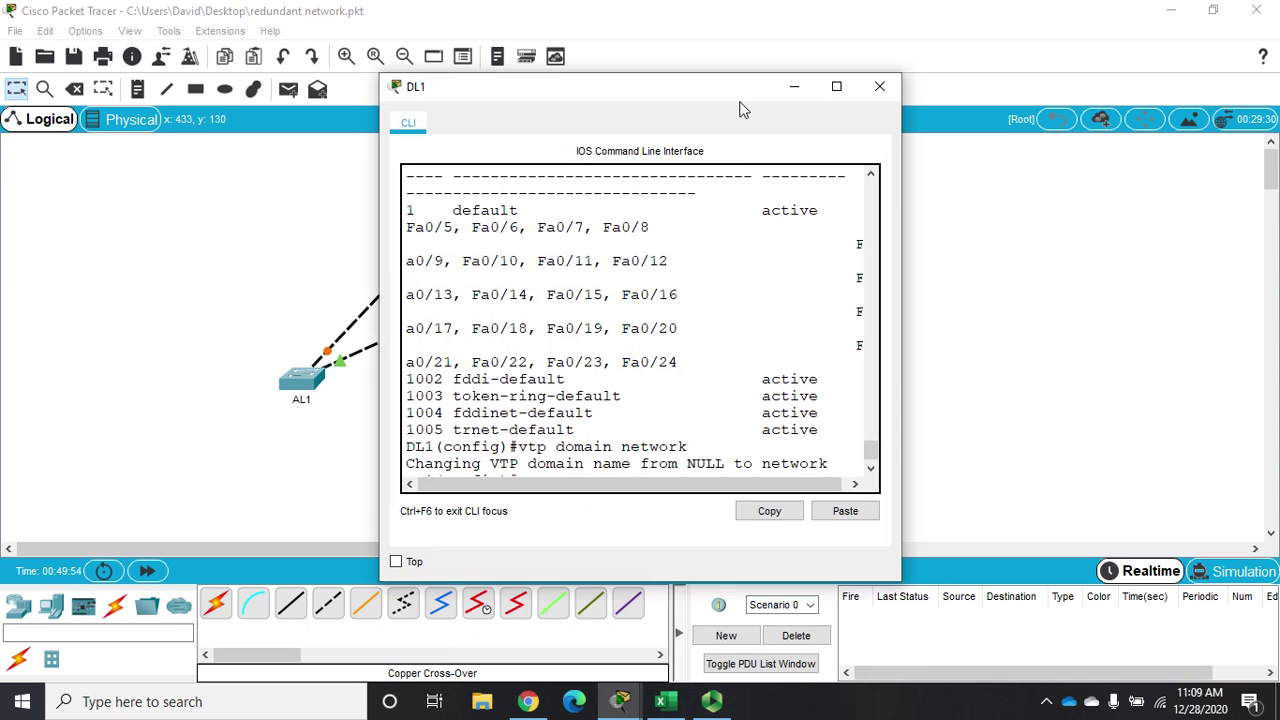
left_click_drag(721, 89, 479, 13)
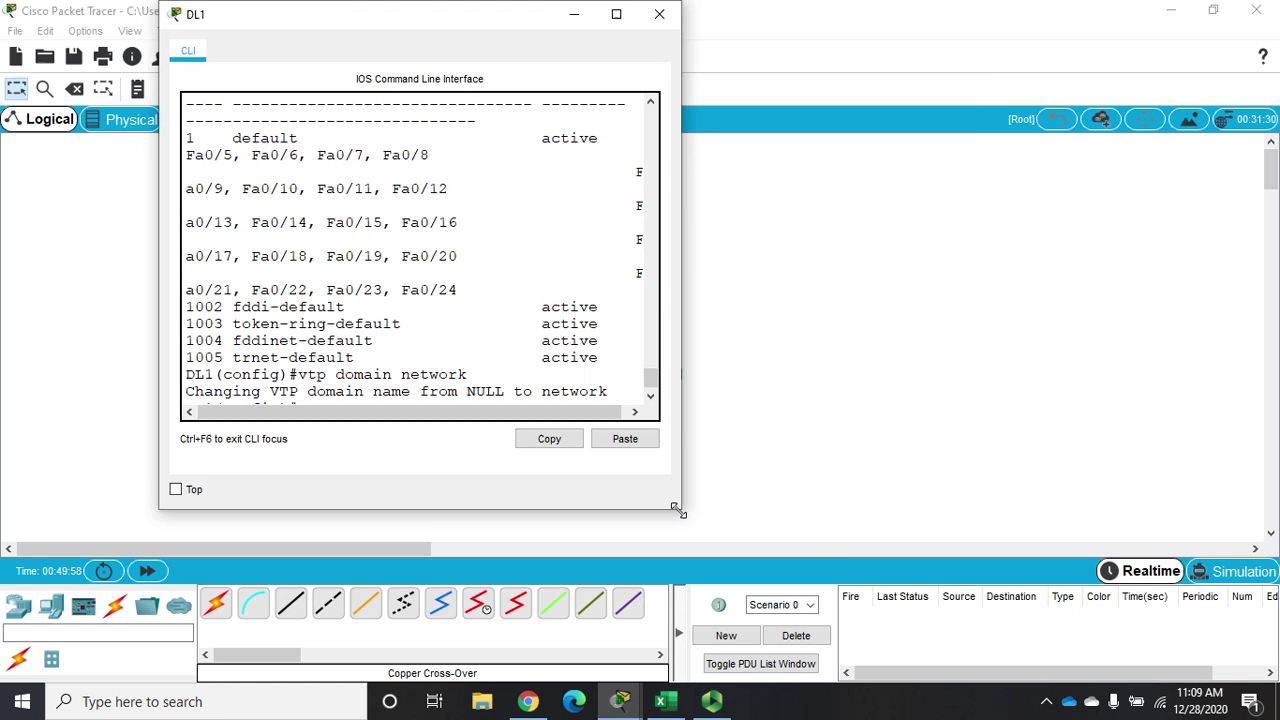
left_click_drag(679, 511, 1025, 624)
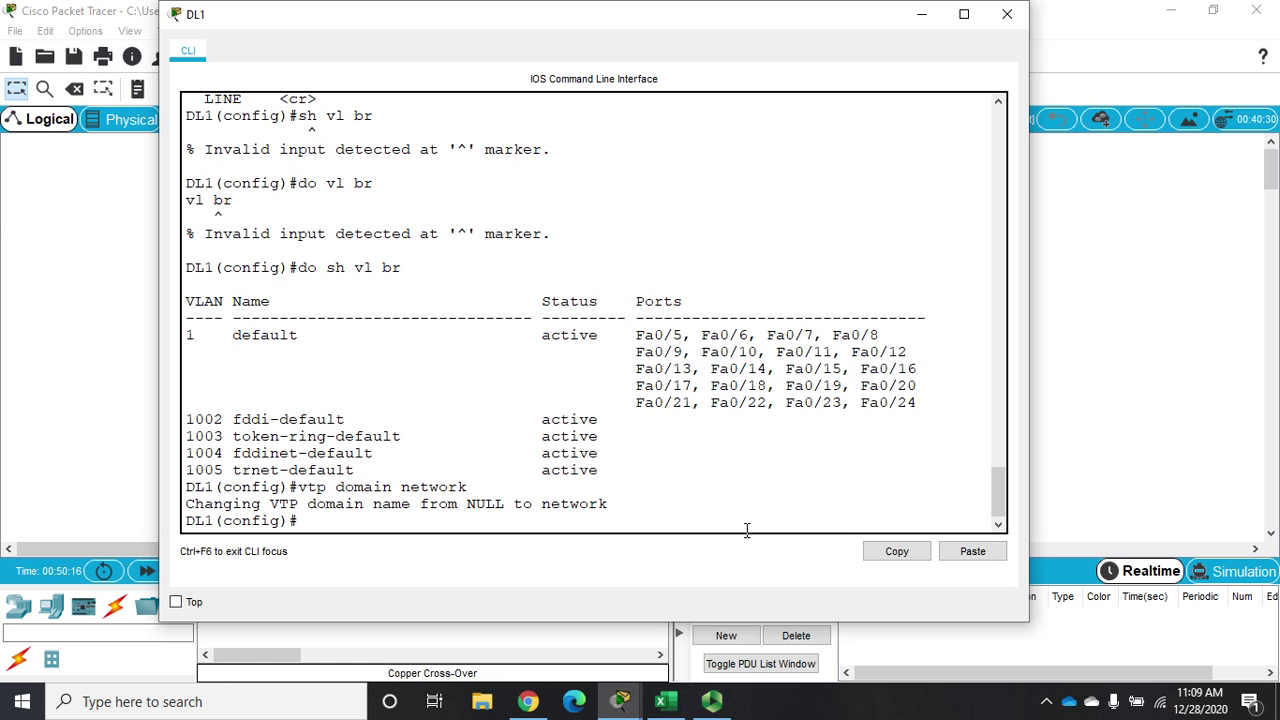
Step: Create VLAN 10 named EXAMPLE on DL1
type("vlan 10")
key("Return")
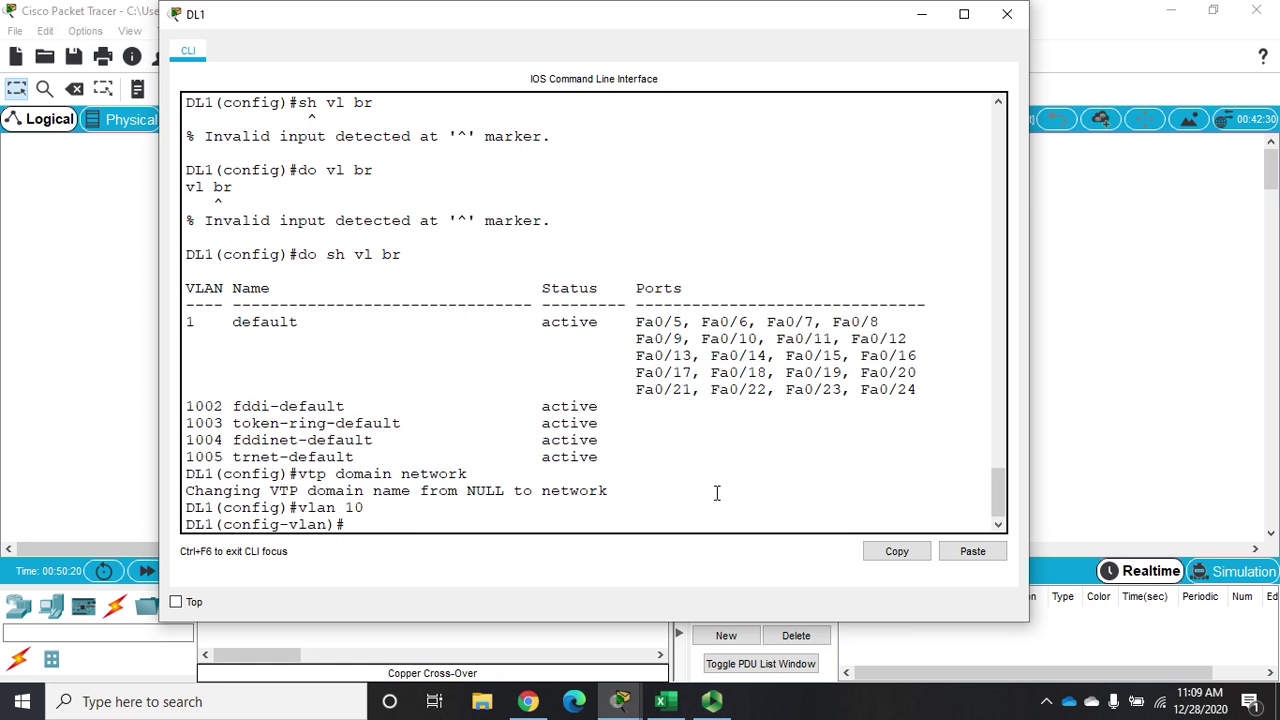
type("name EXAMPLE")
key("Return")
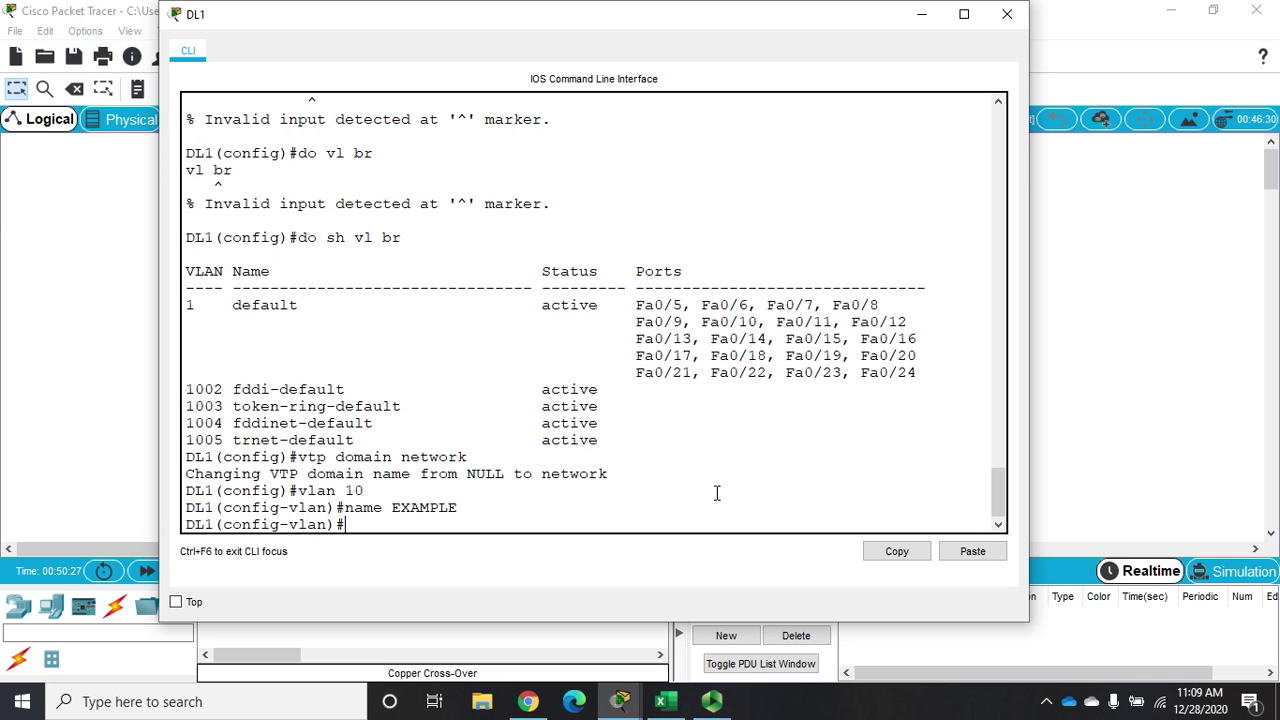
Step: Create VLAN 20 named SAMPLE on DL1
type("vlan 20")
key("Return")
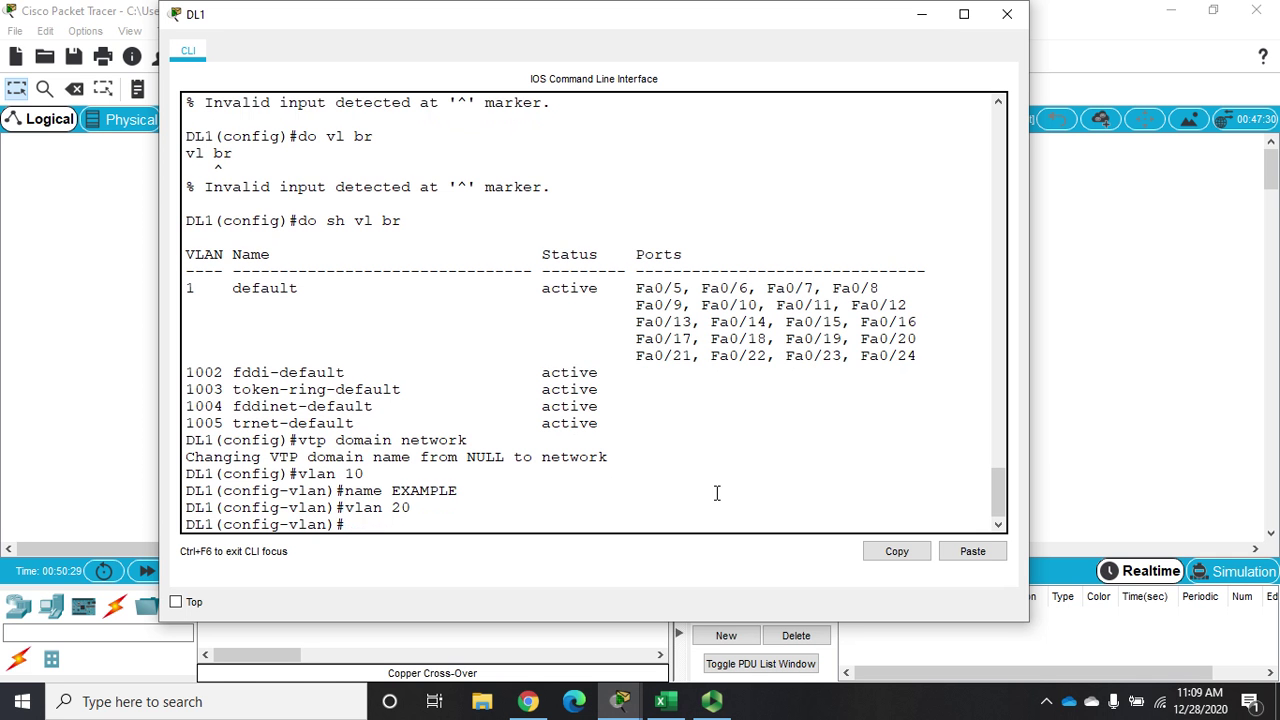
type("name SAMPLE")
key("Return")
Step: Leave configuration mode, check DL1's VLANs with sh vl br, and close its terminal
type("end")
key("Return")
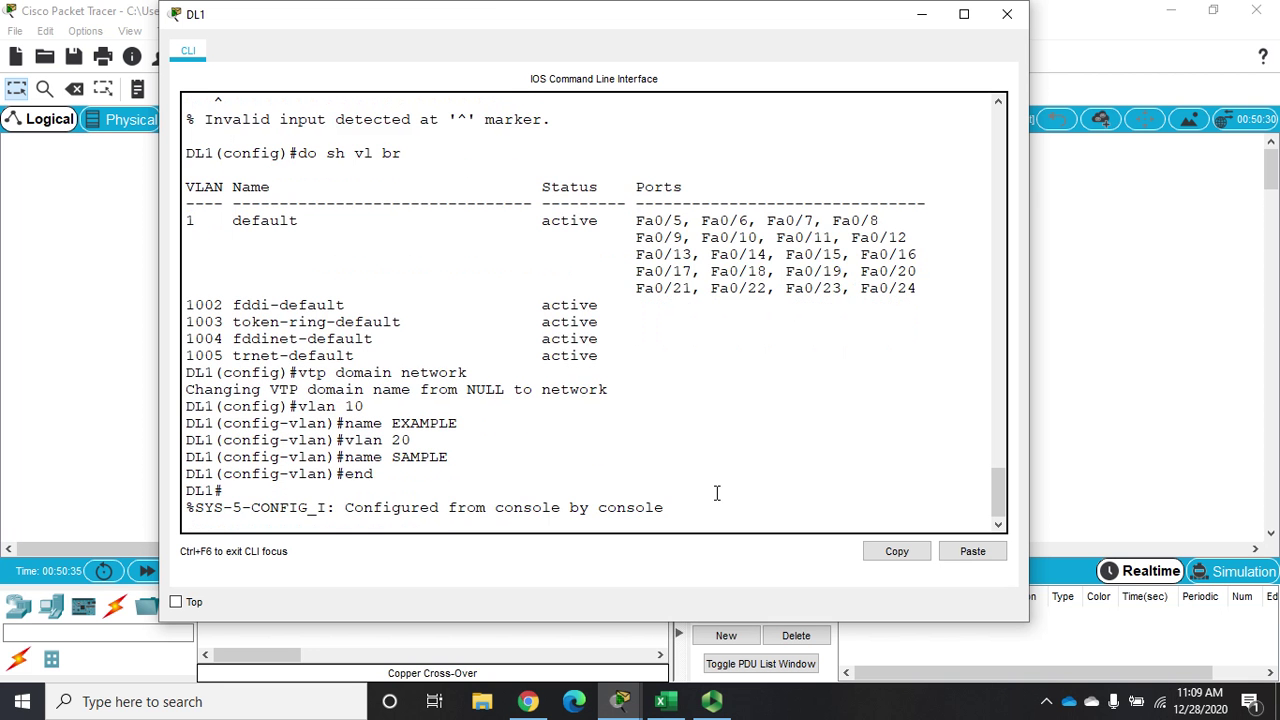
key("Return")
type("sh vl br")
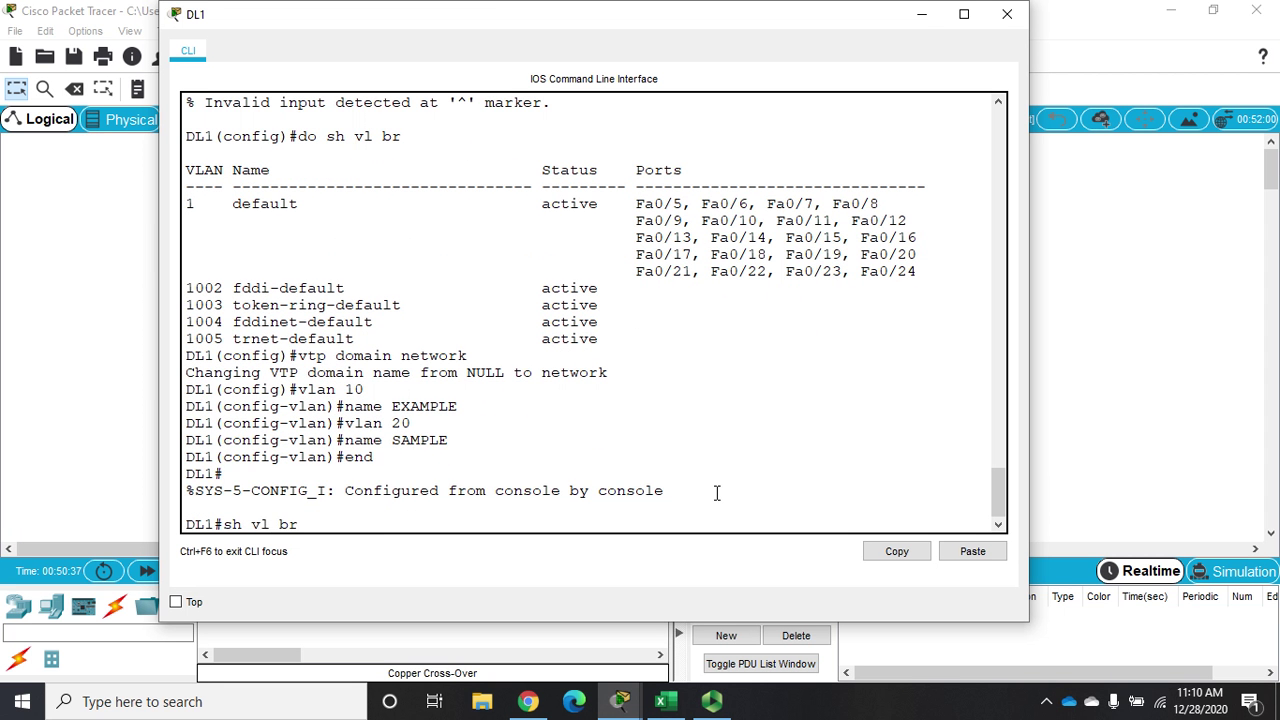
key("Return")
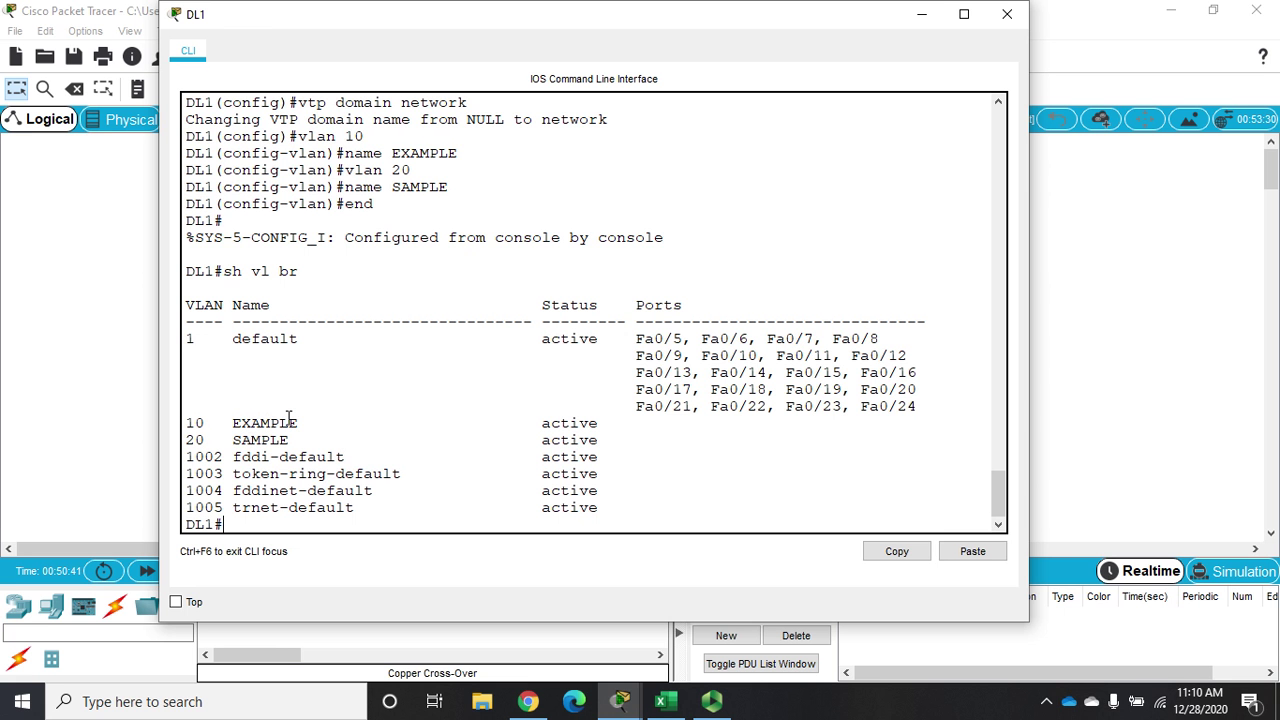
left_click(1007, 14)
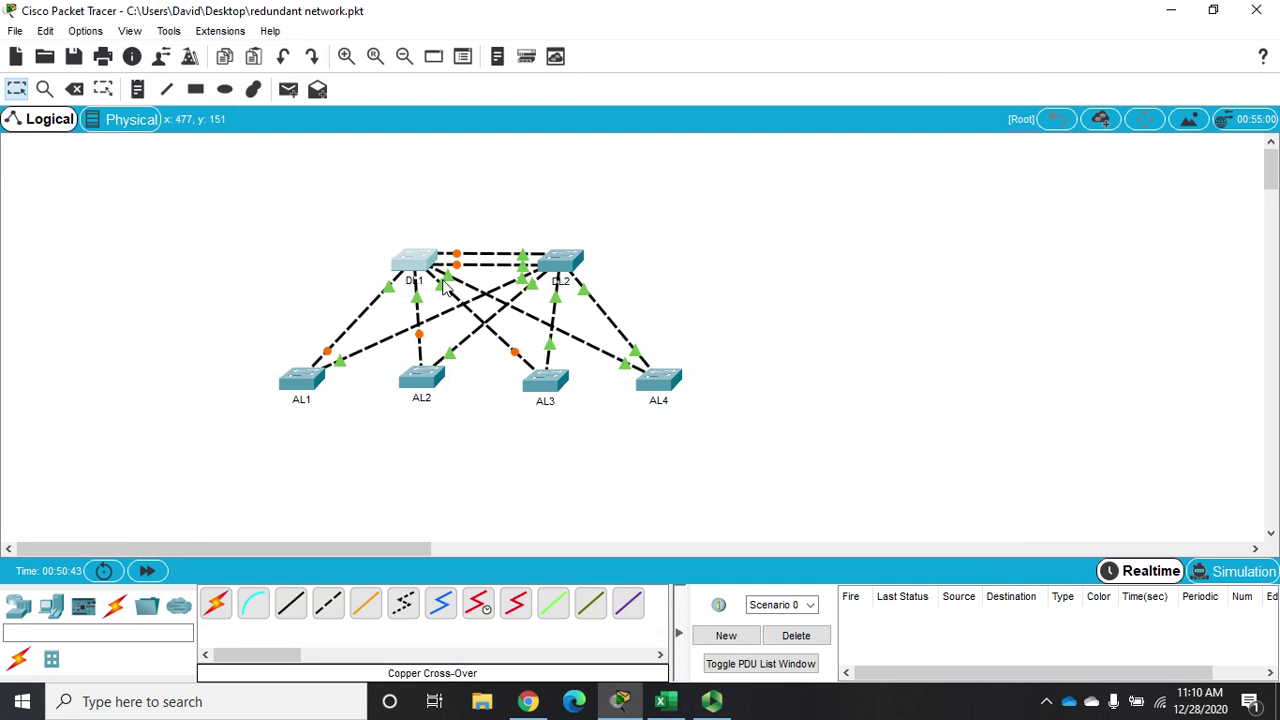
left_click(652, 385)
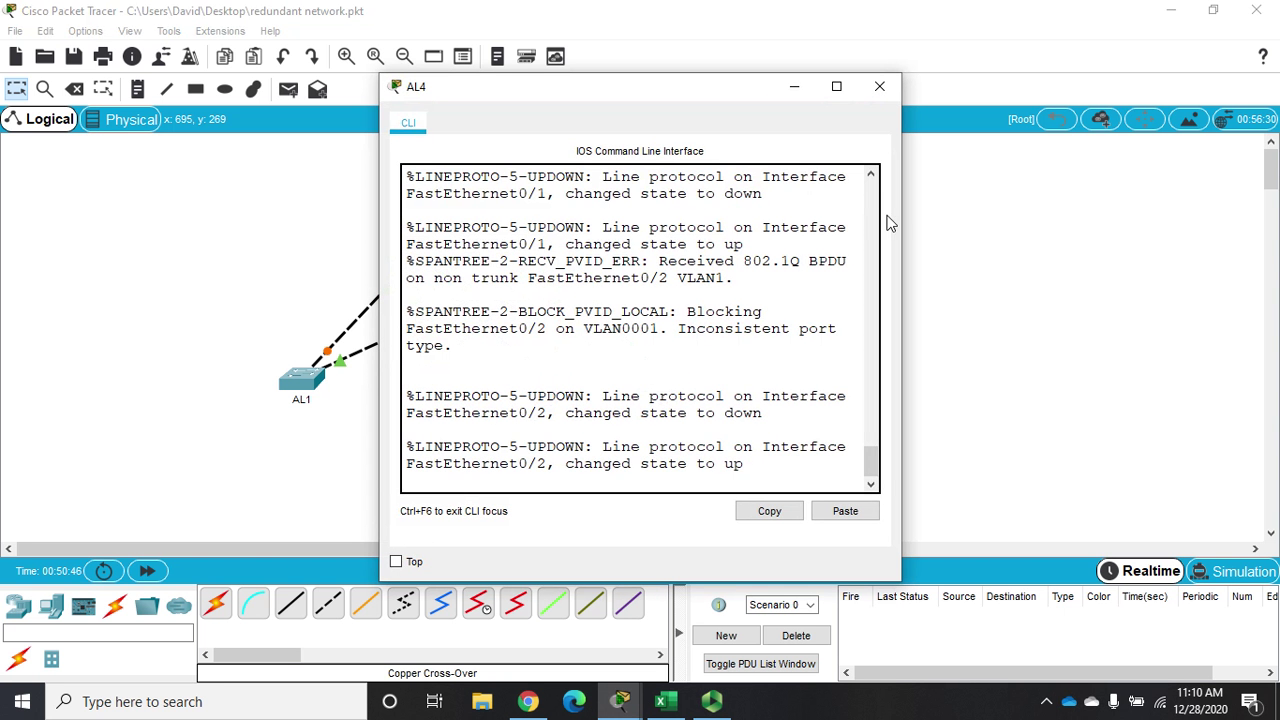
key("Return")
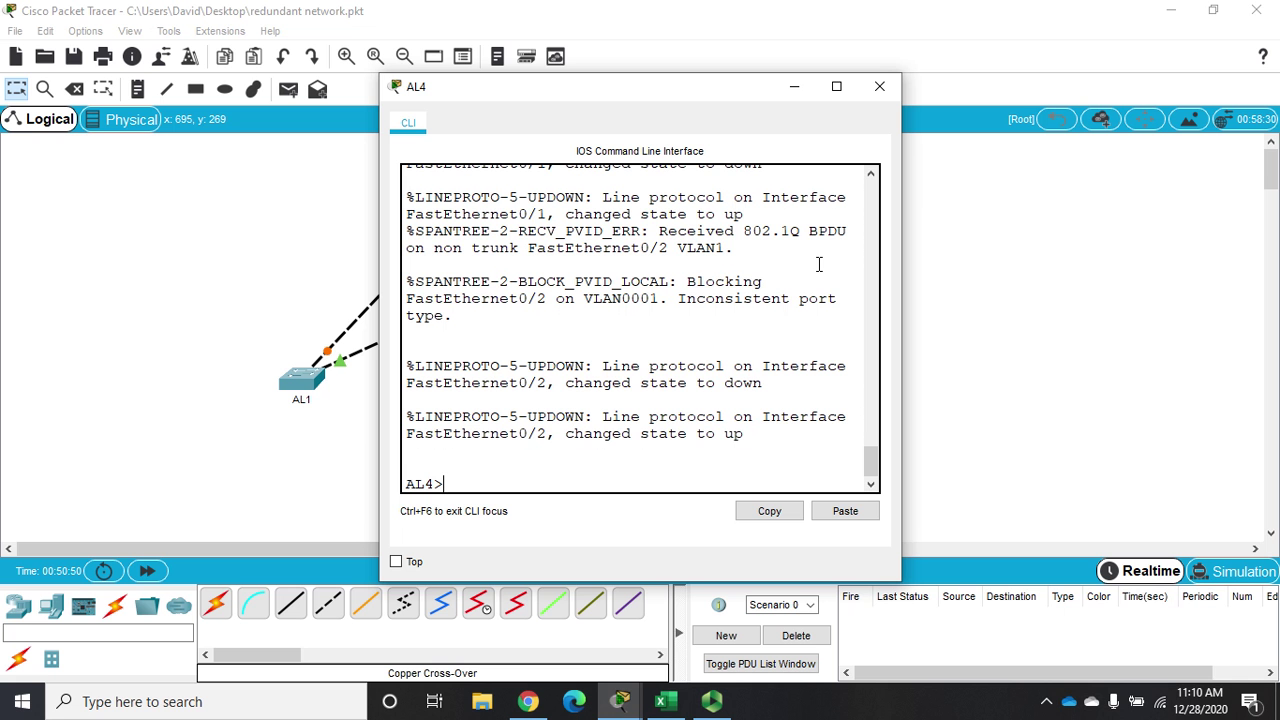
type("sh")
key("BackSpace")
key("BackSpace")
type("config")
key("BackSpace")
key("BackSpace")
key("BackSpace")
key("BackSpace")
key("BackSpace")
key("BackSpace")
type("en")
key("Return")
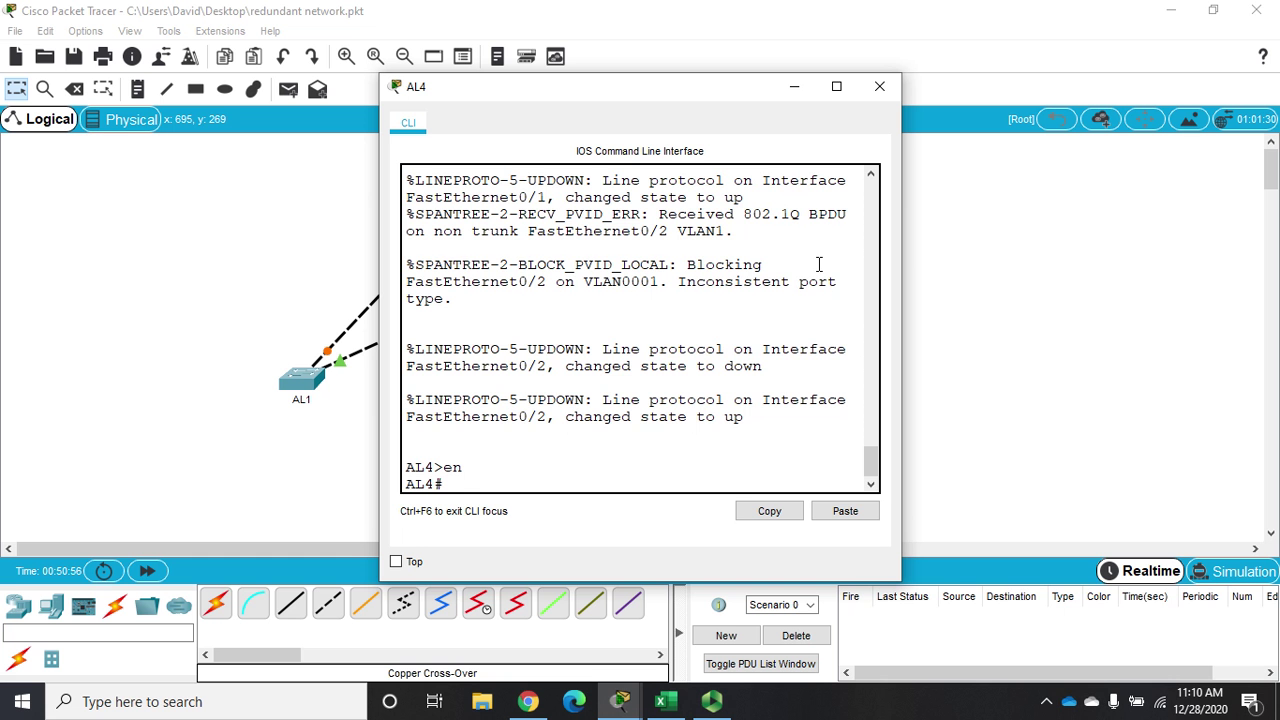
type("sh vl br")
key("Return")
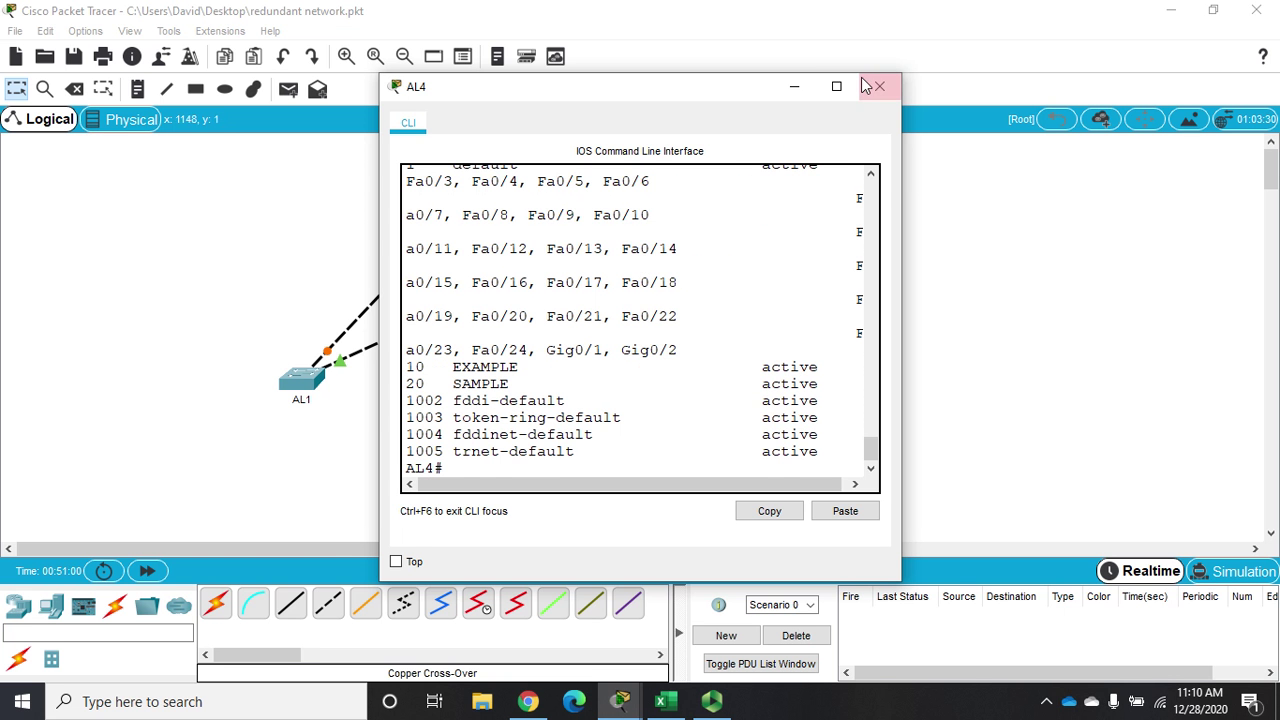
left_click_drag(902, 190, 1168, 192)
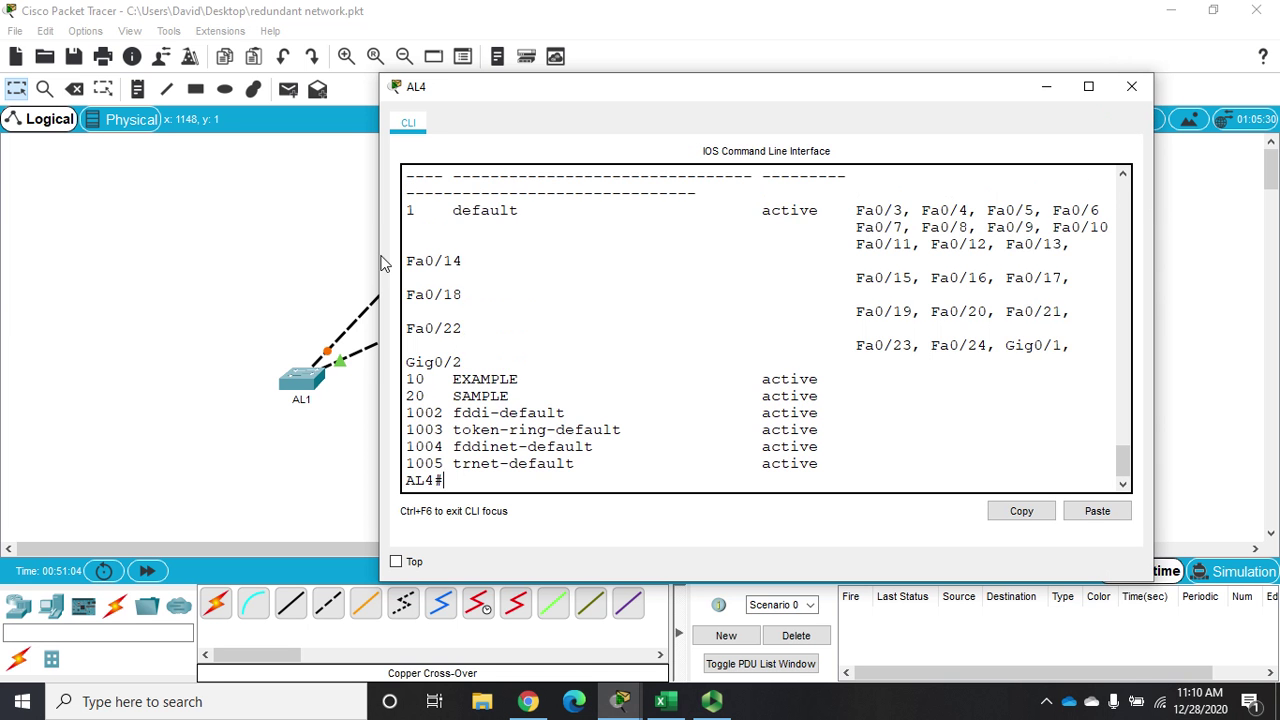
left_click_drag(376, 254, 206, 248)
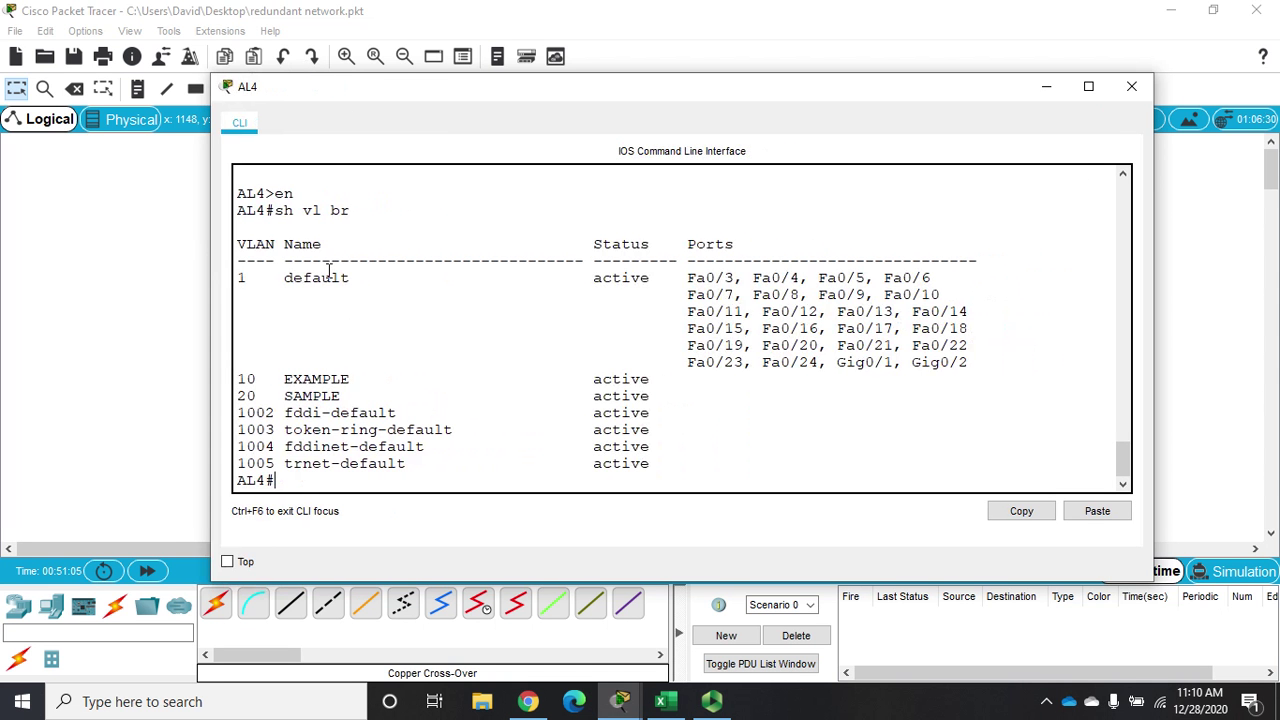
left_click(1143, 97)
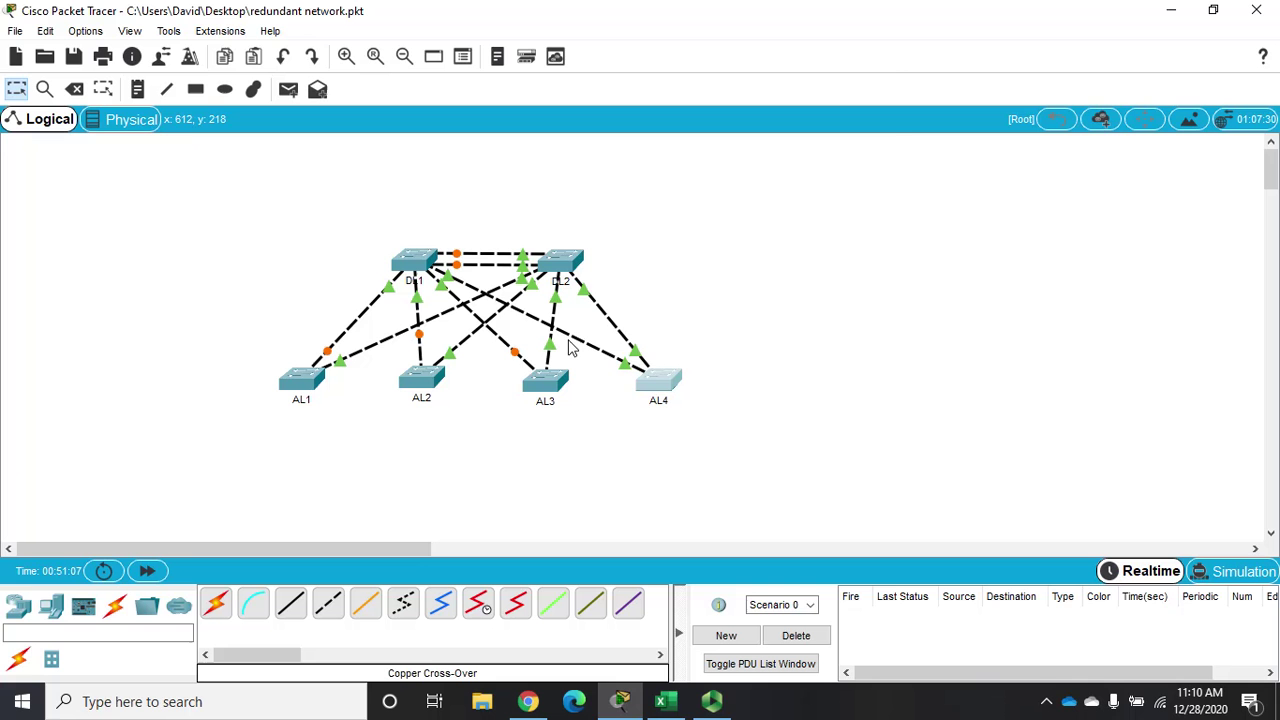
left_click(421, 376)
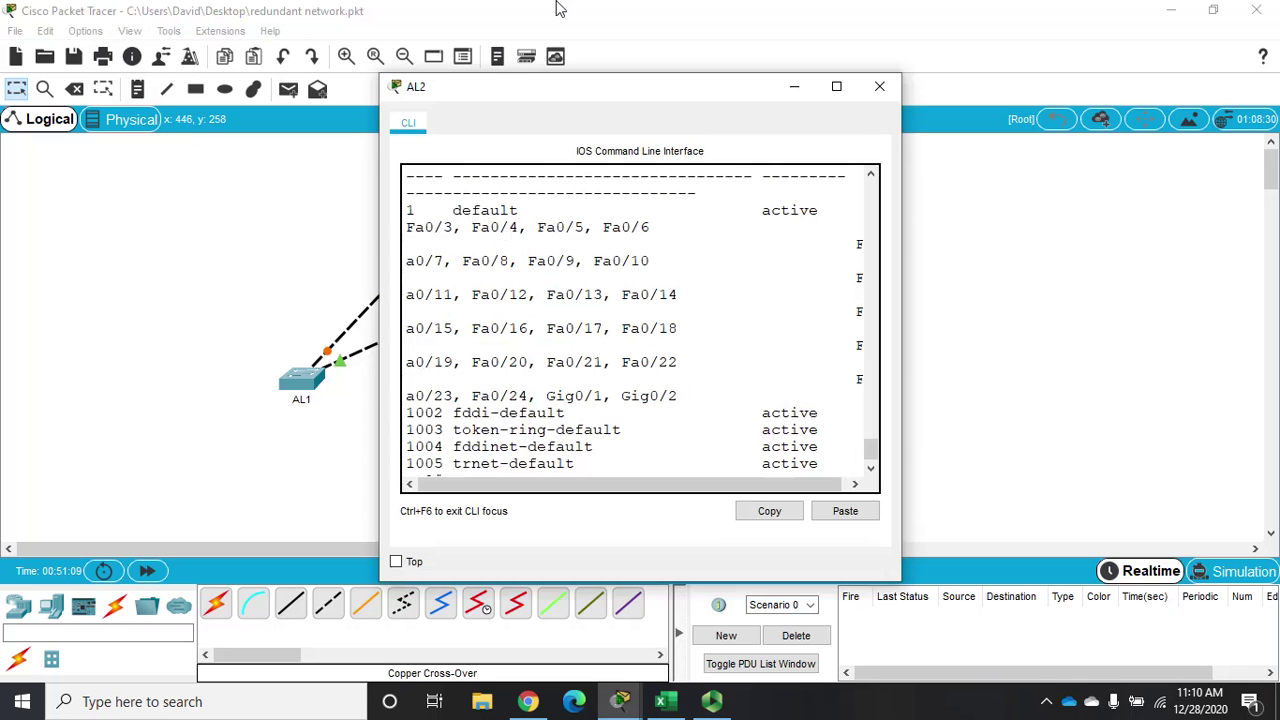
left_click_drag(567, 90, 268, 53)
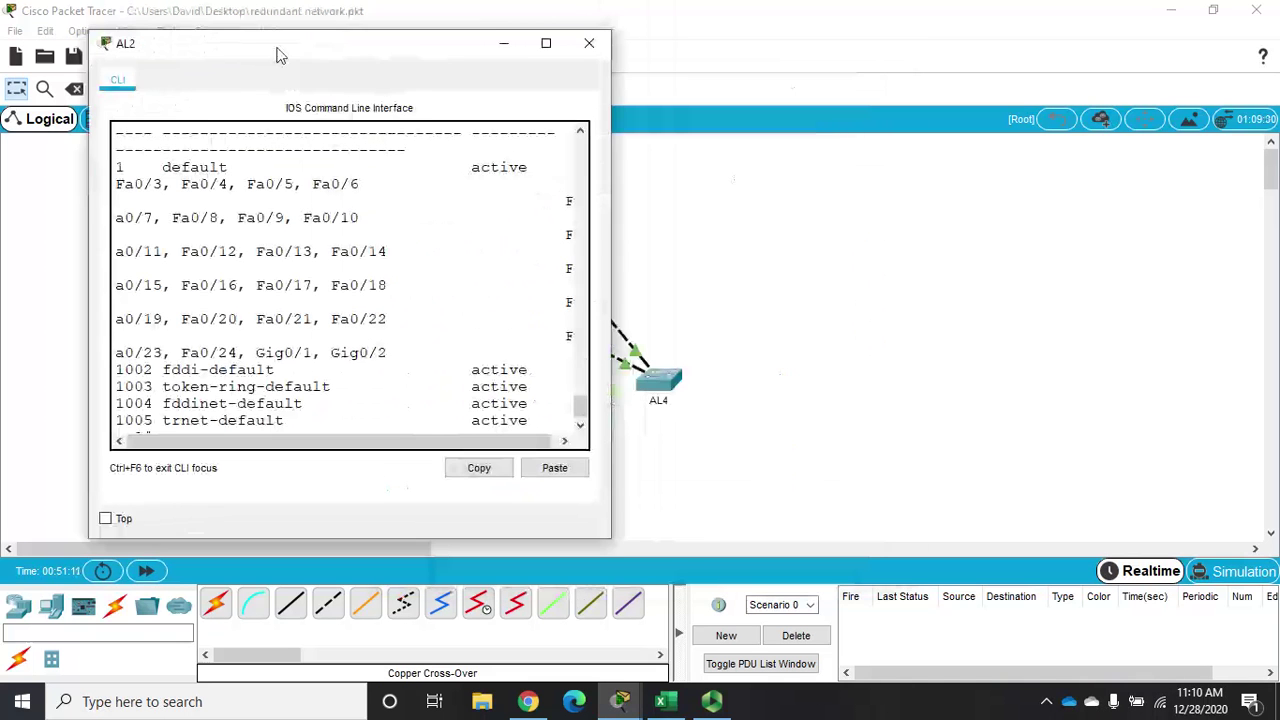
left_click_drag(601, 216, 1004, 250)
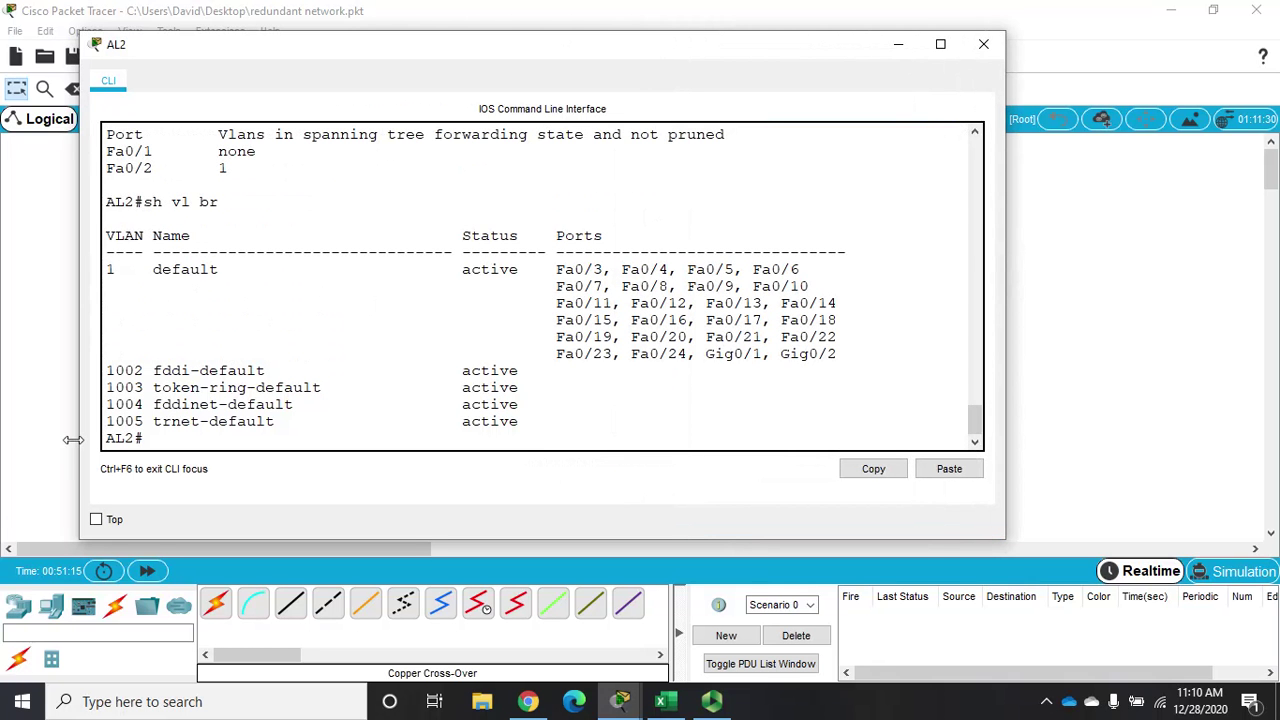
type("s")
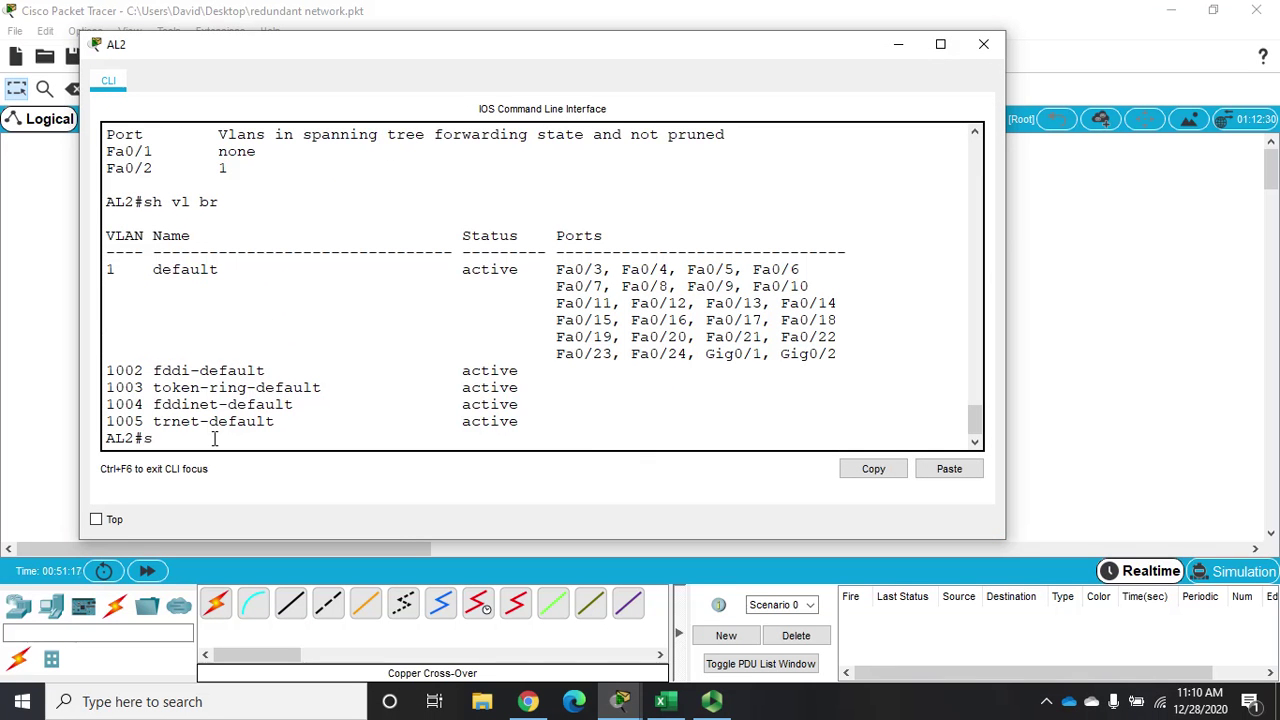
type("h vl br")
key("Return")
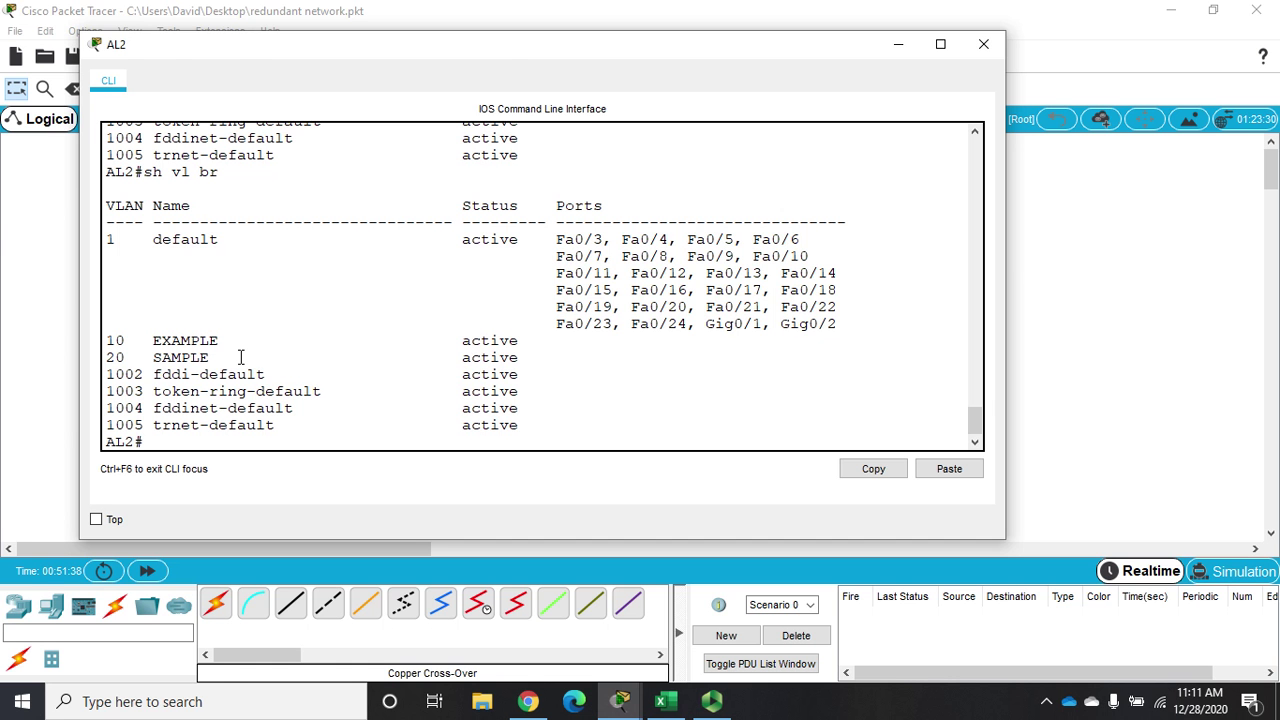
left_click(983, 44)
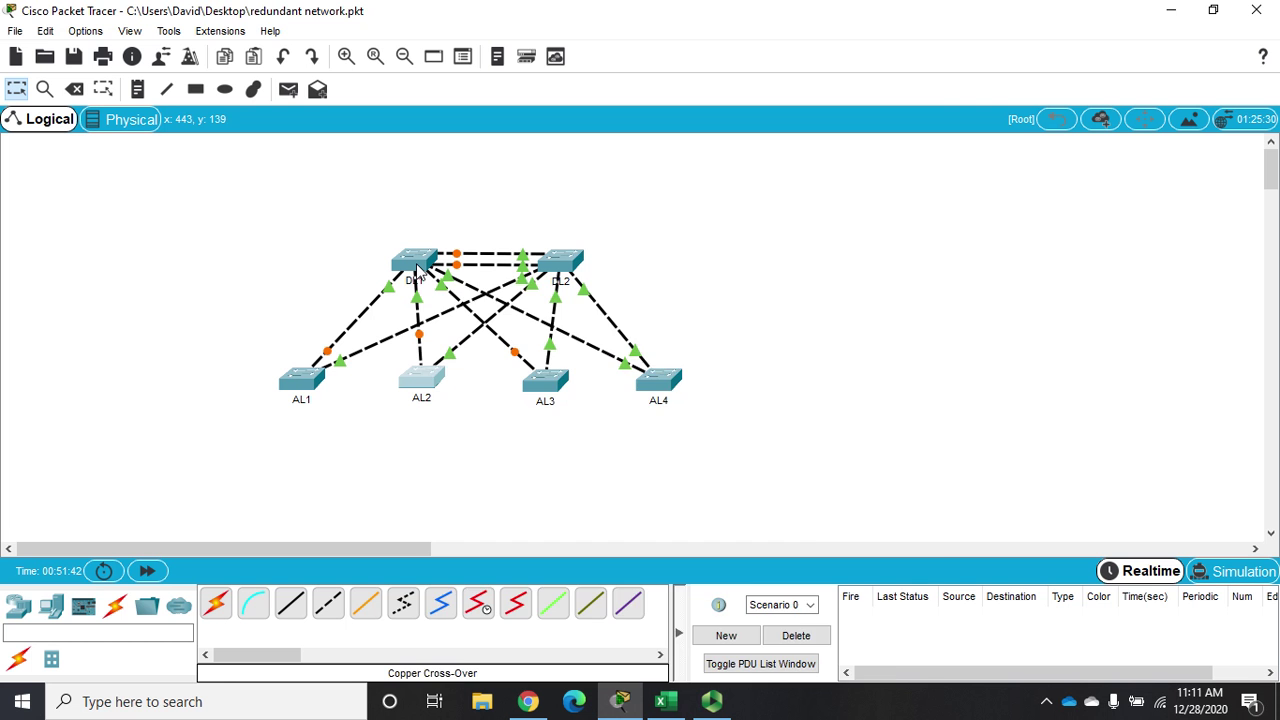
Step: Reopen AL2's console, widen it on both sides, and move it aside to uncover the topology
mouse_move(418, 270)
left_click(424, 378)
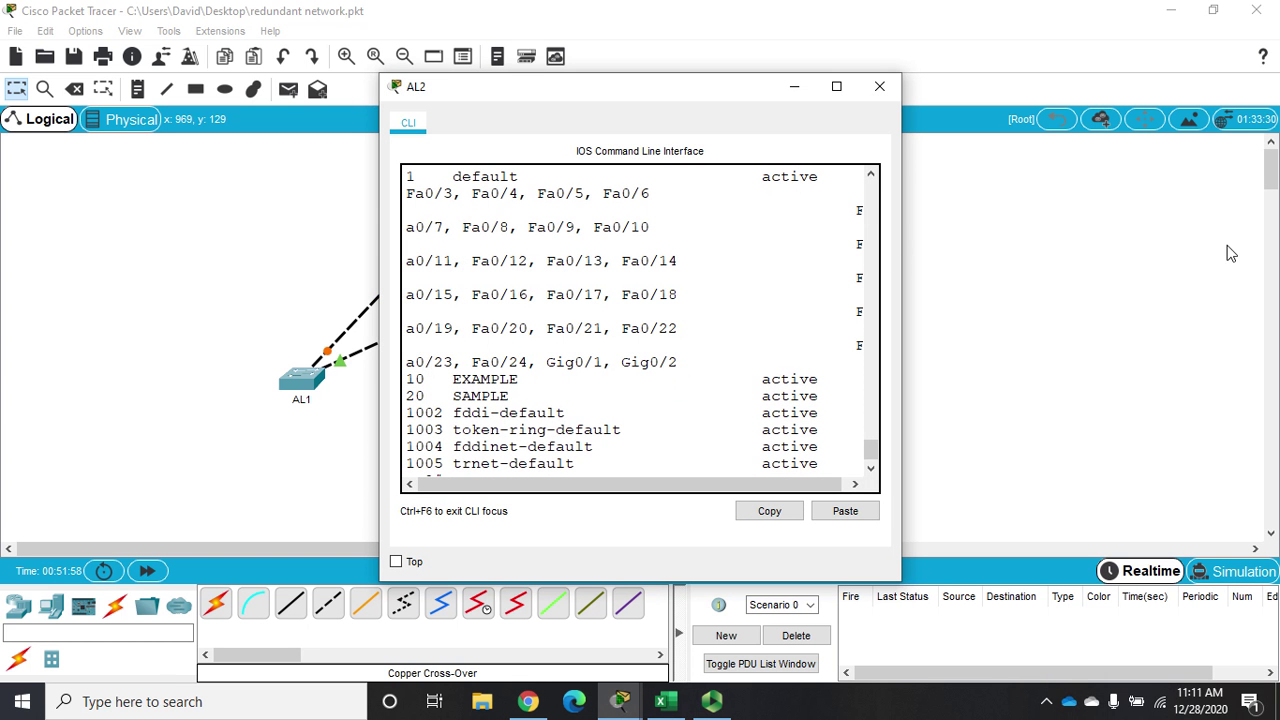
left_click_drag(902, 273, 1180, 284)
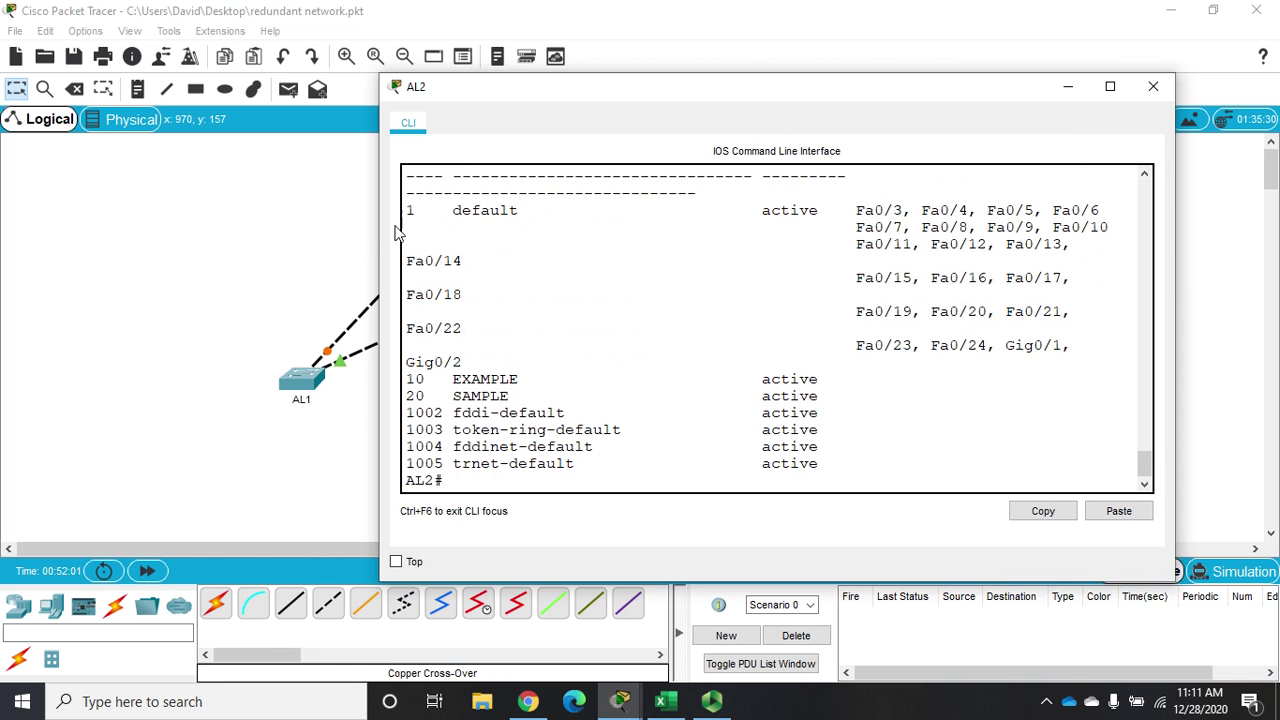
left_click_drag(378, 231, 130, 233)
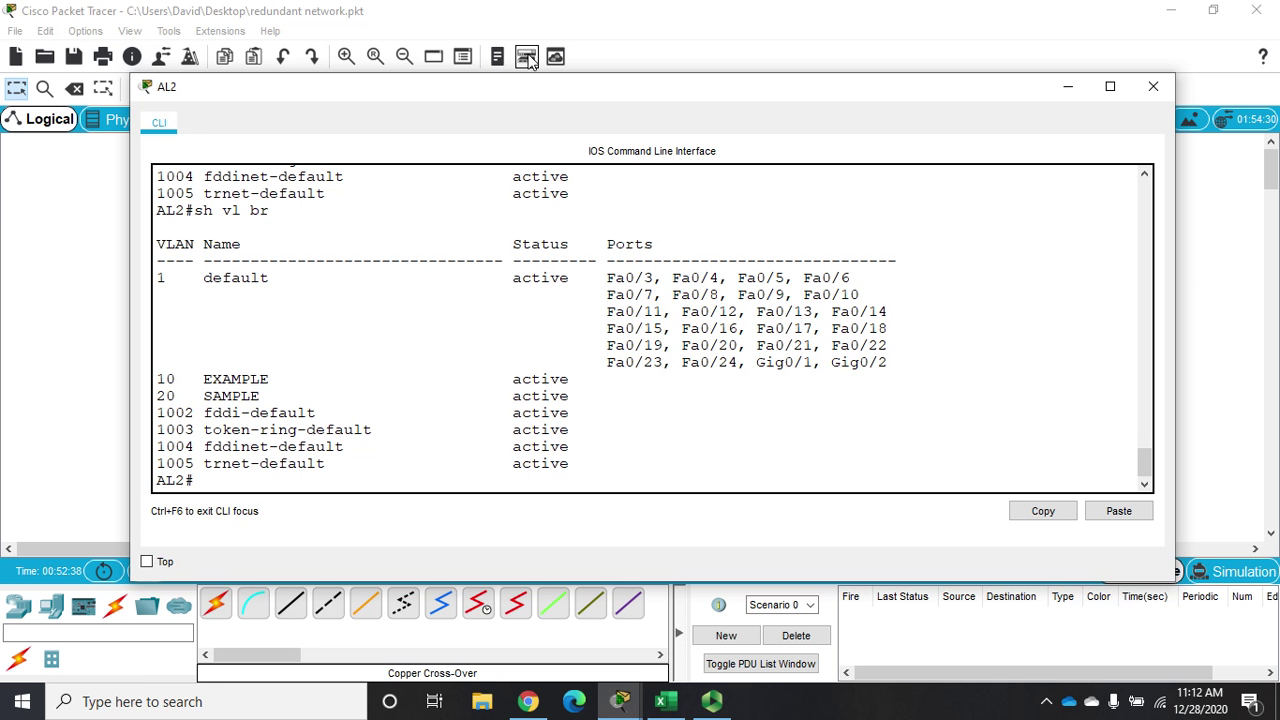
left_click_drag(518, 98, 455, 83)
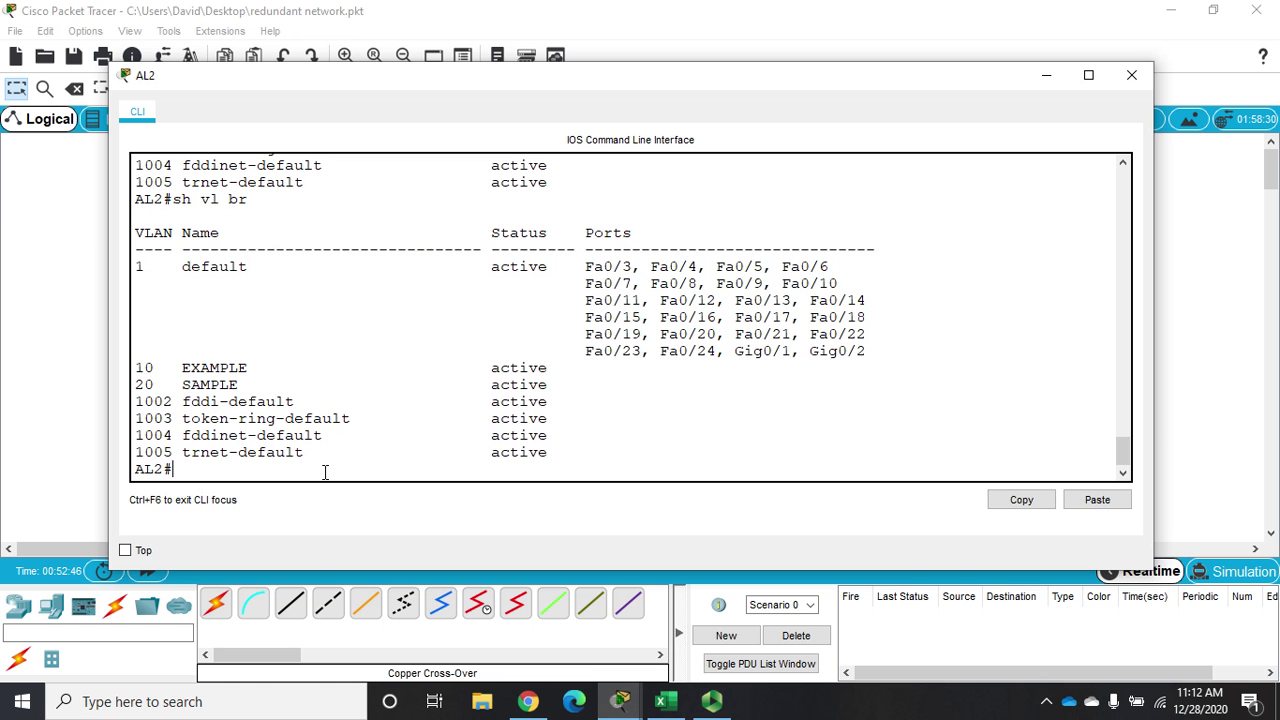
Step: Add VLAN 30 named TEST on AL2 via config t, then close the console
type("config t")
key("Return")
type("vlan ")
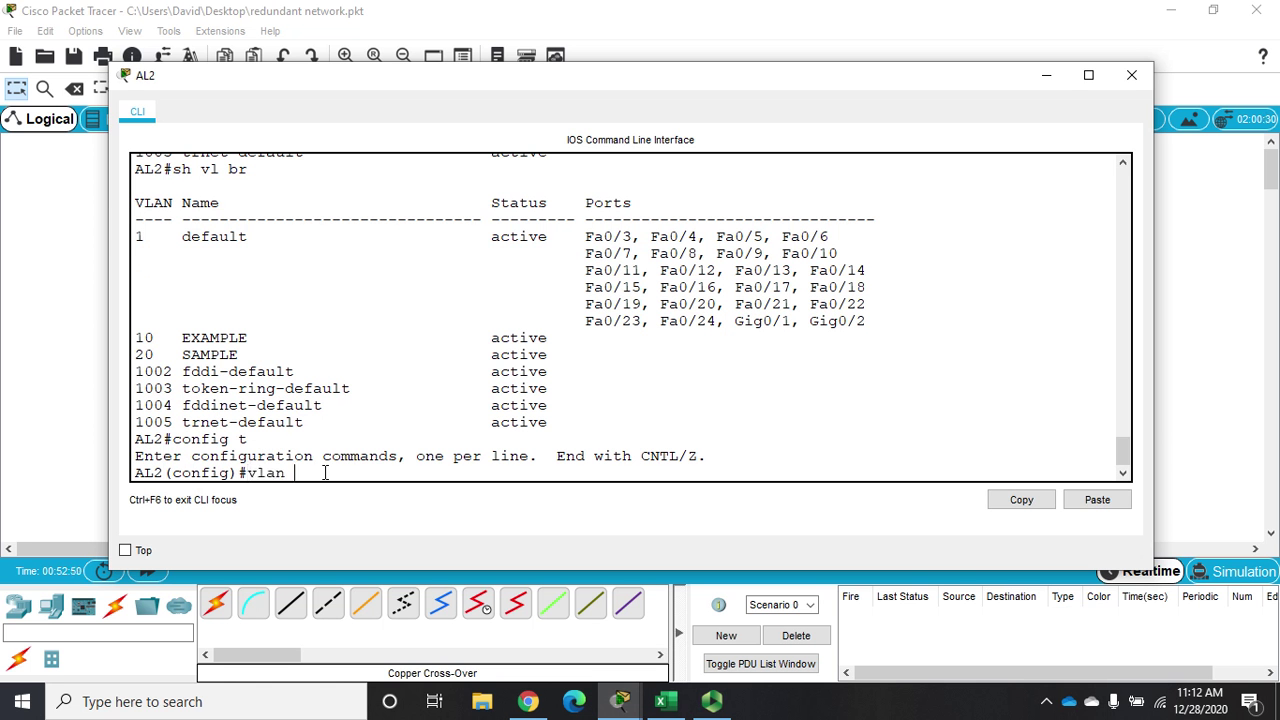
type("30")
key("Return")
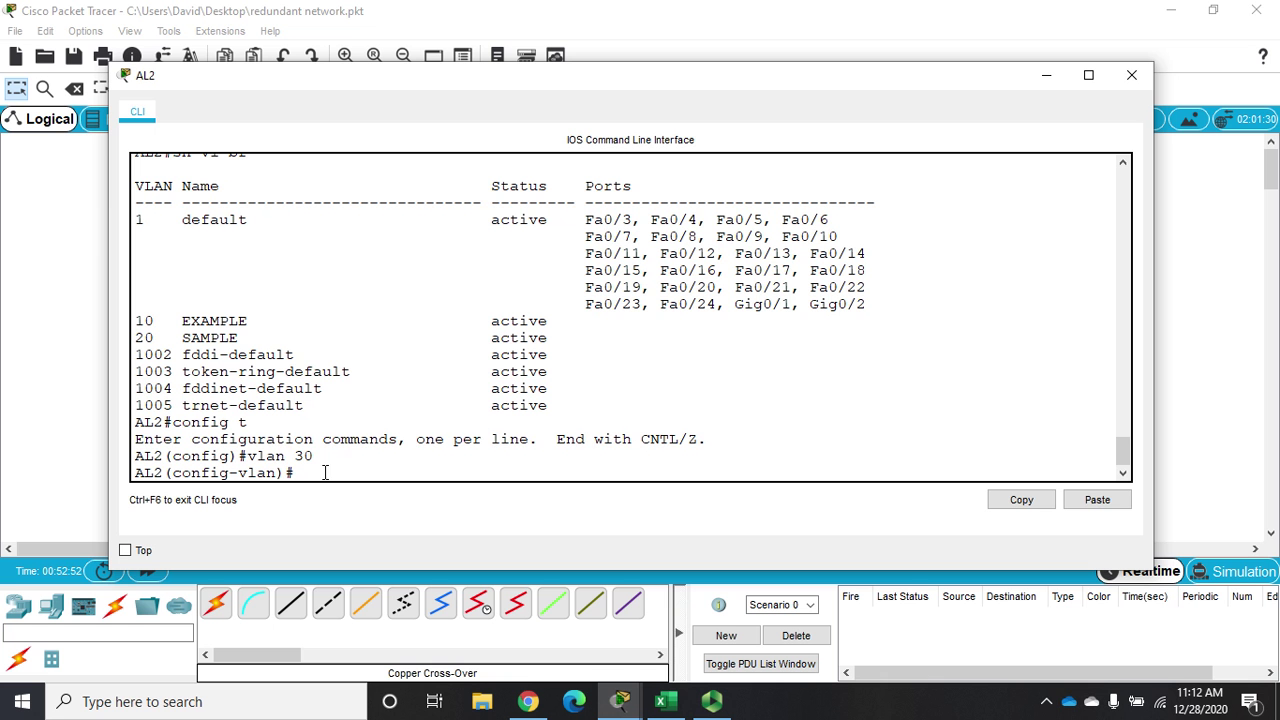
type("name TEST")
key("Return")
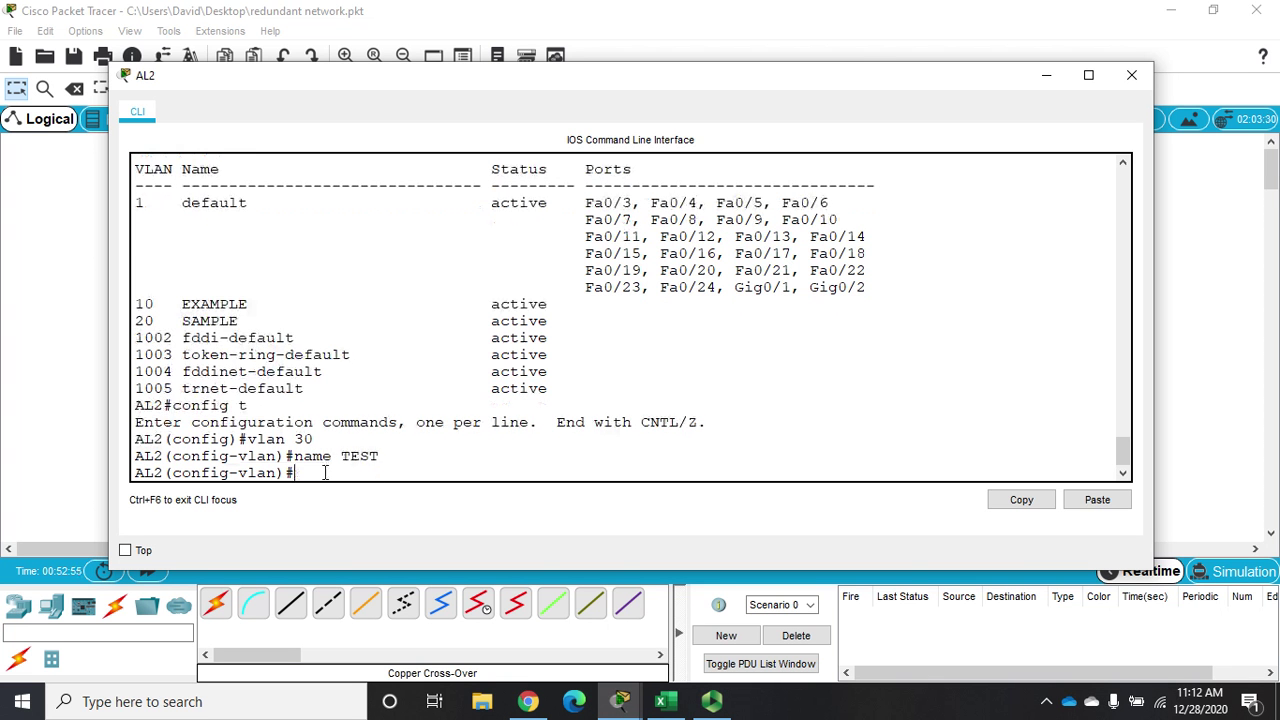
type("exit")
key("Return")
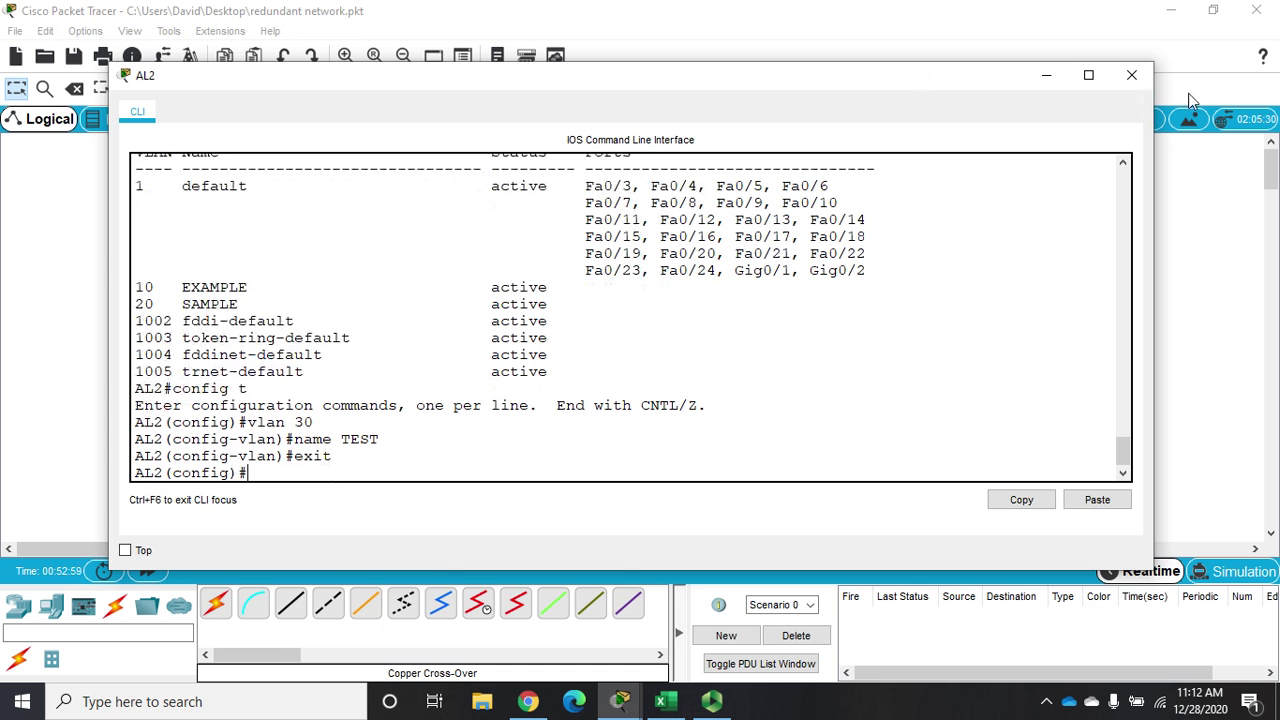
left_click(1131, 75)
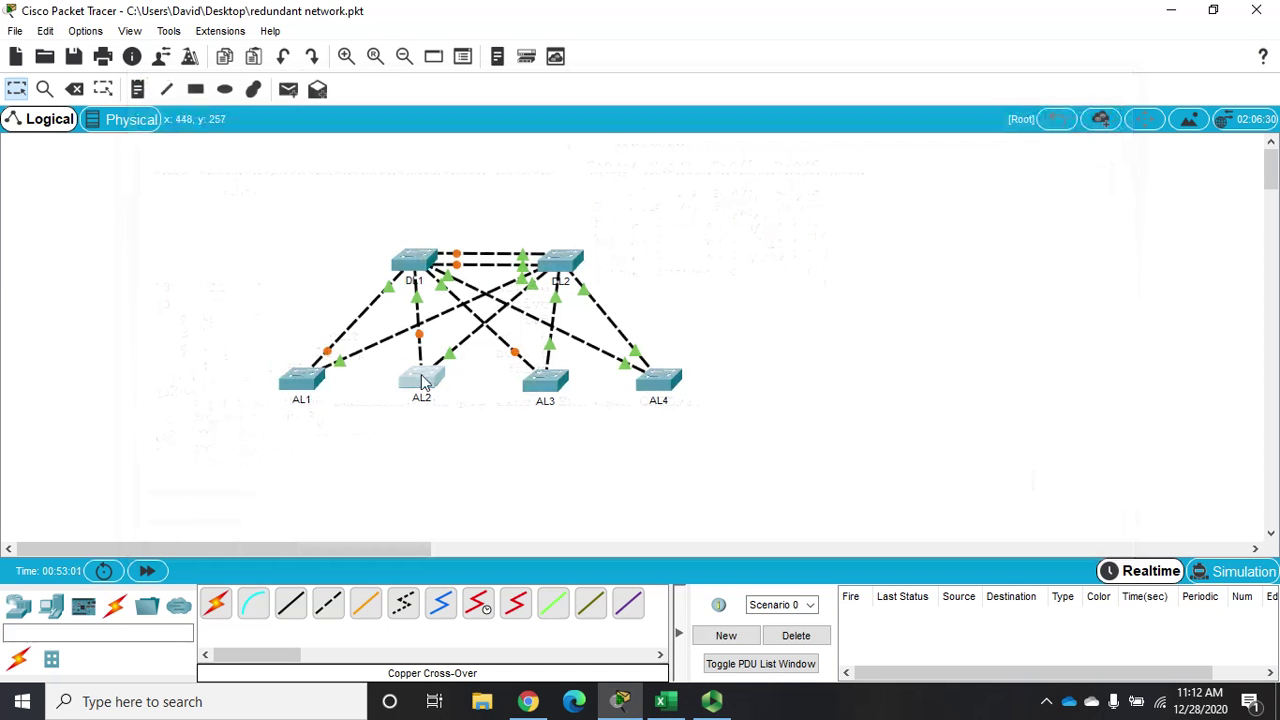
left_click(419, 262)
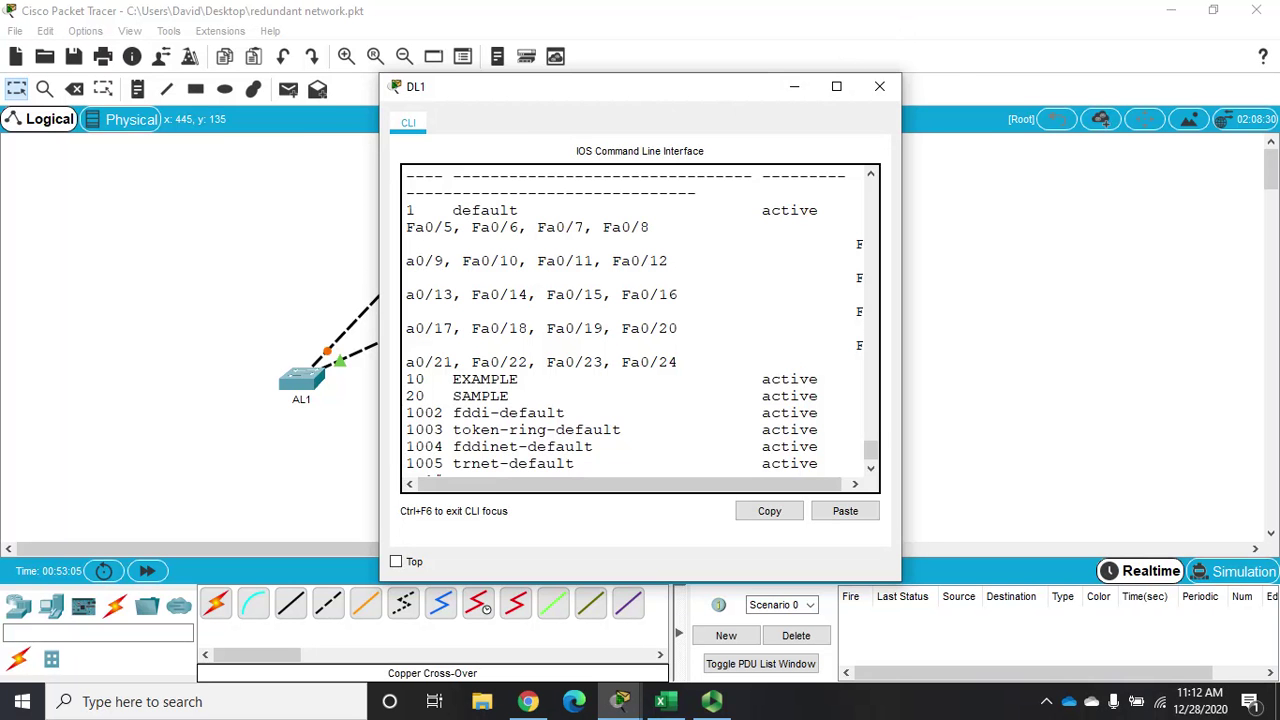
left_click_drag(653, 99, 398, 42)
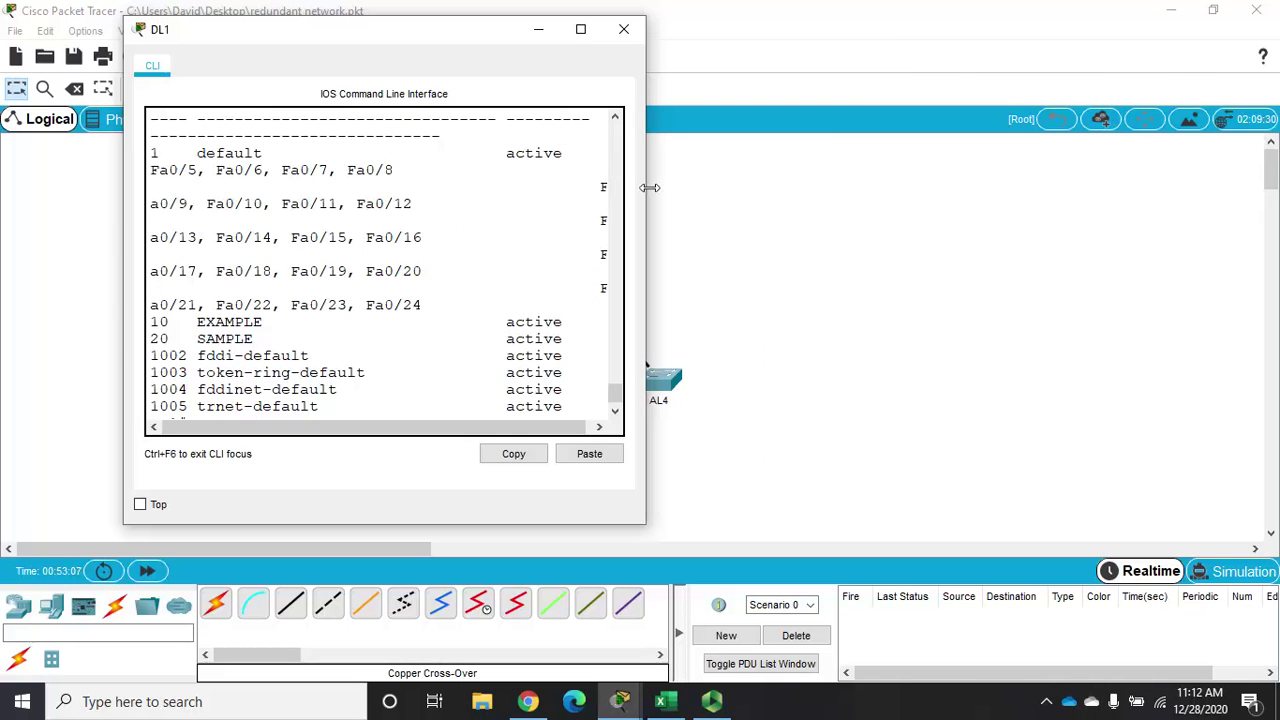
left_click_drag(652, 186, 1145, 186)
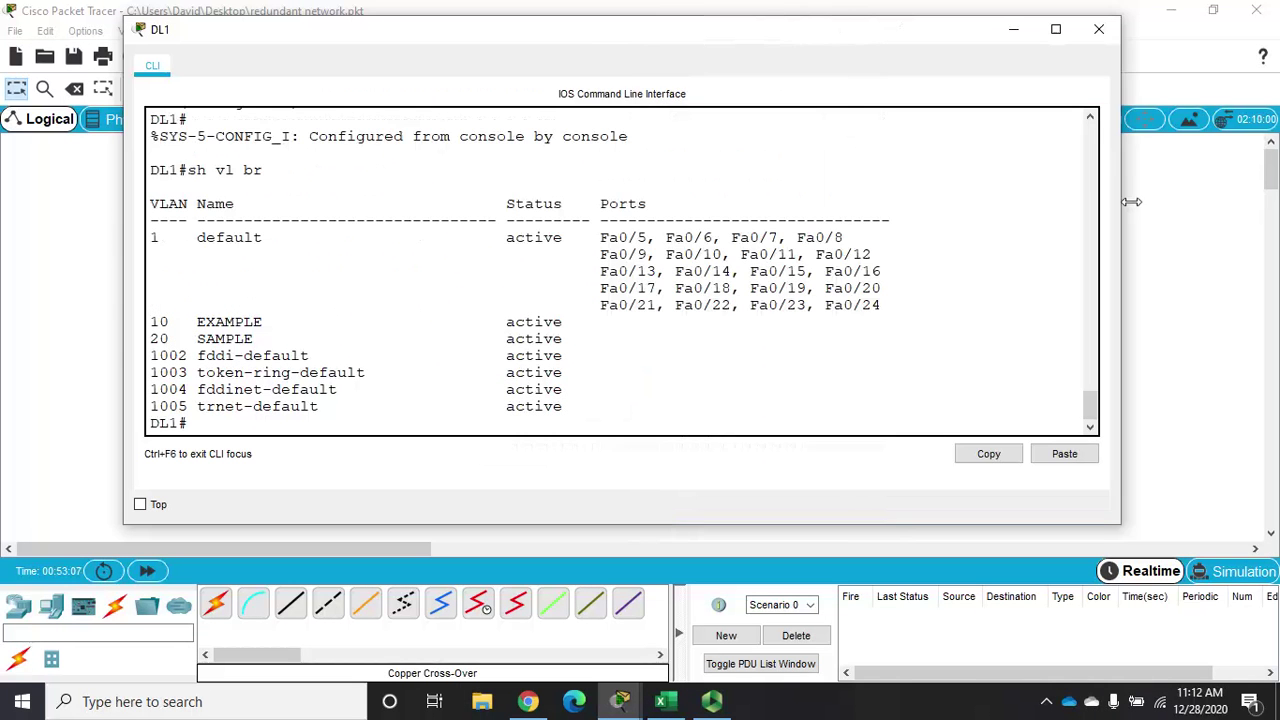
left_click(851, 398)
key("Return")
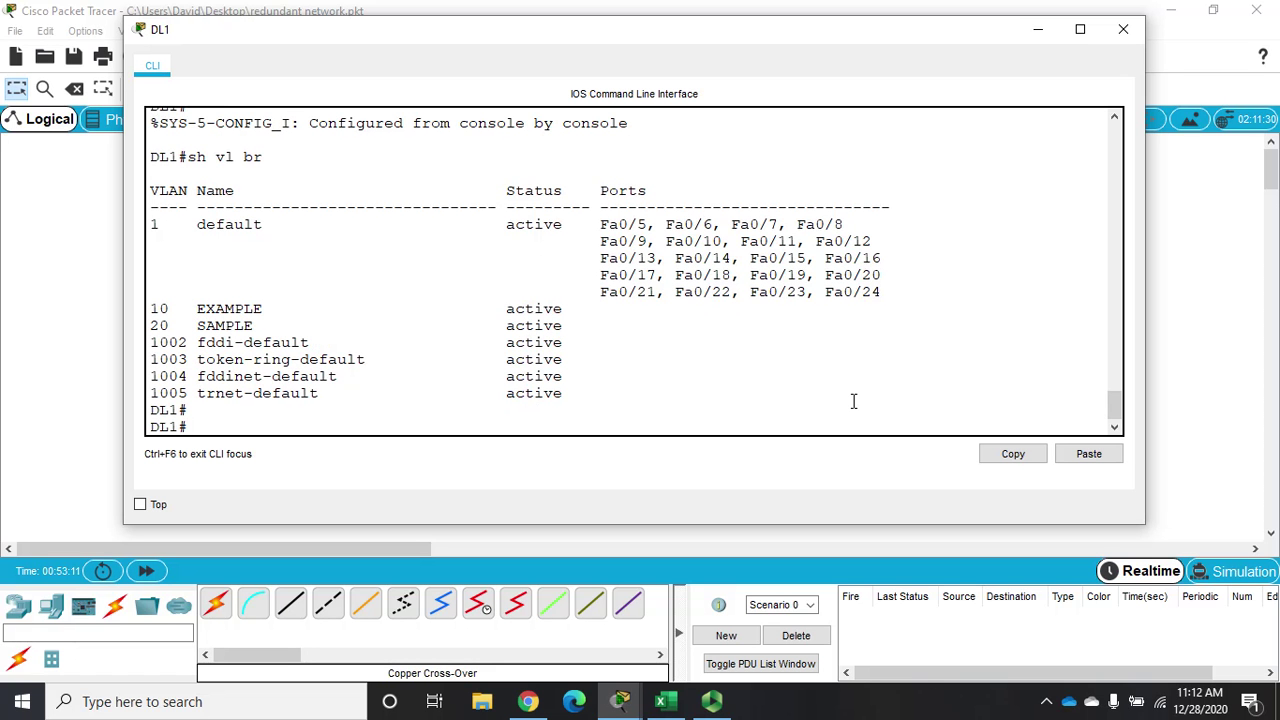
type("sh ")
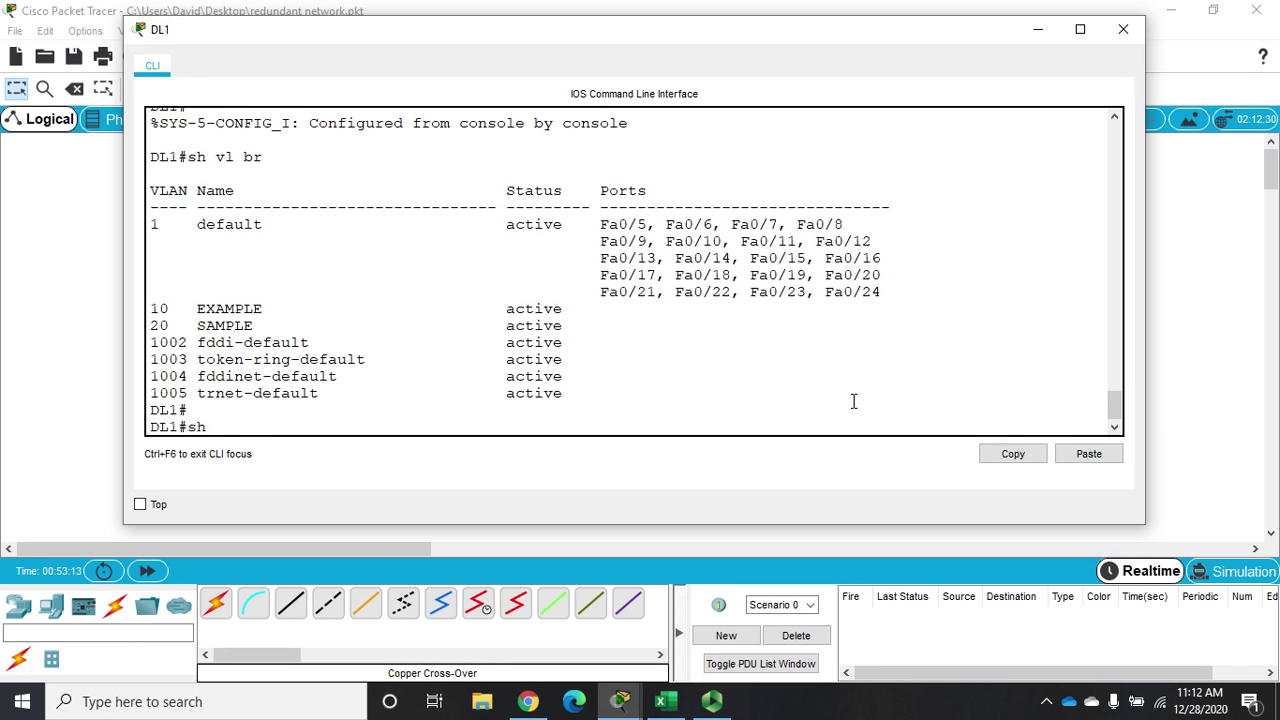
type("vtp")
key("BackSpace")
key("BackSpace")
key("BackSpace")
type("lan br")
key("Return")
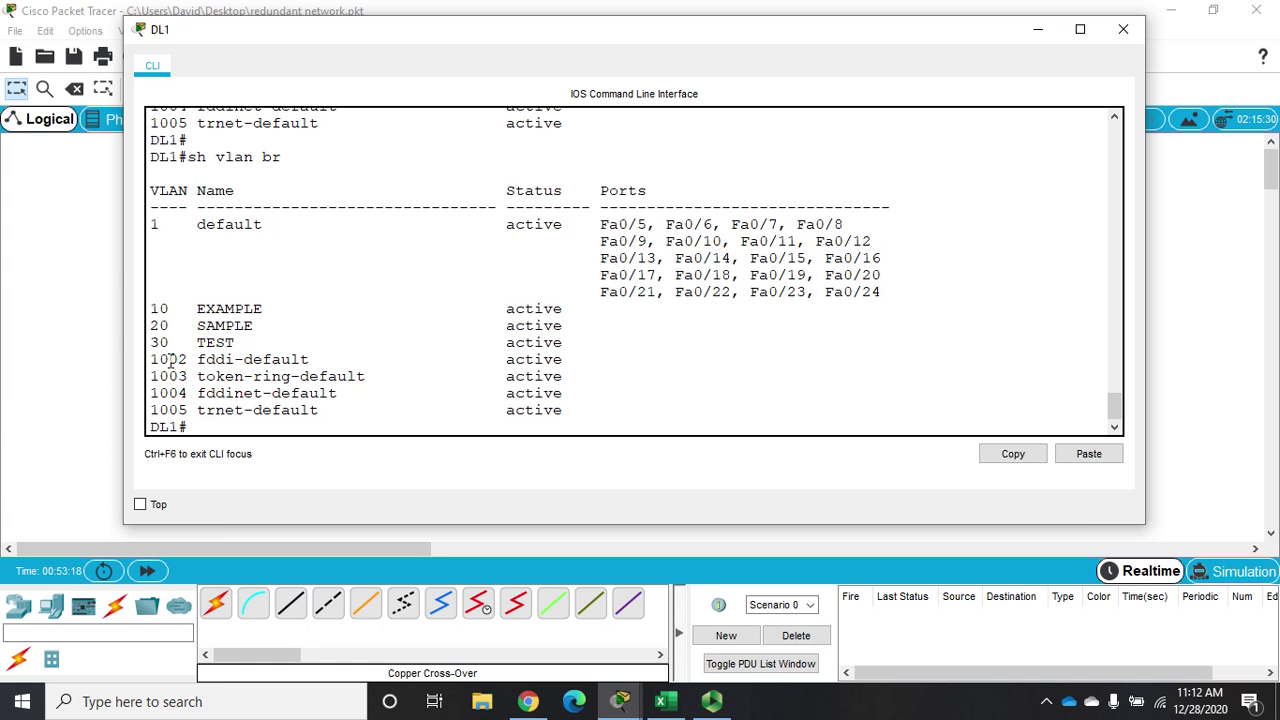
left_click_drag(152, 342, 362, 363)
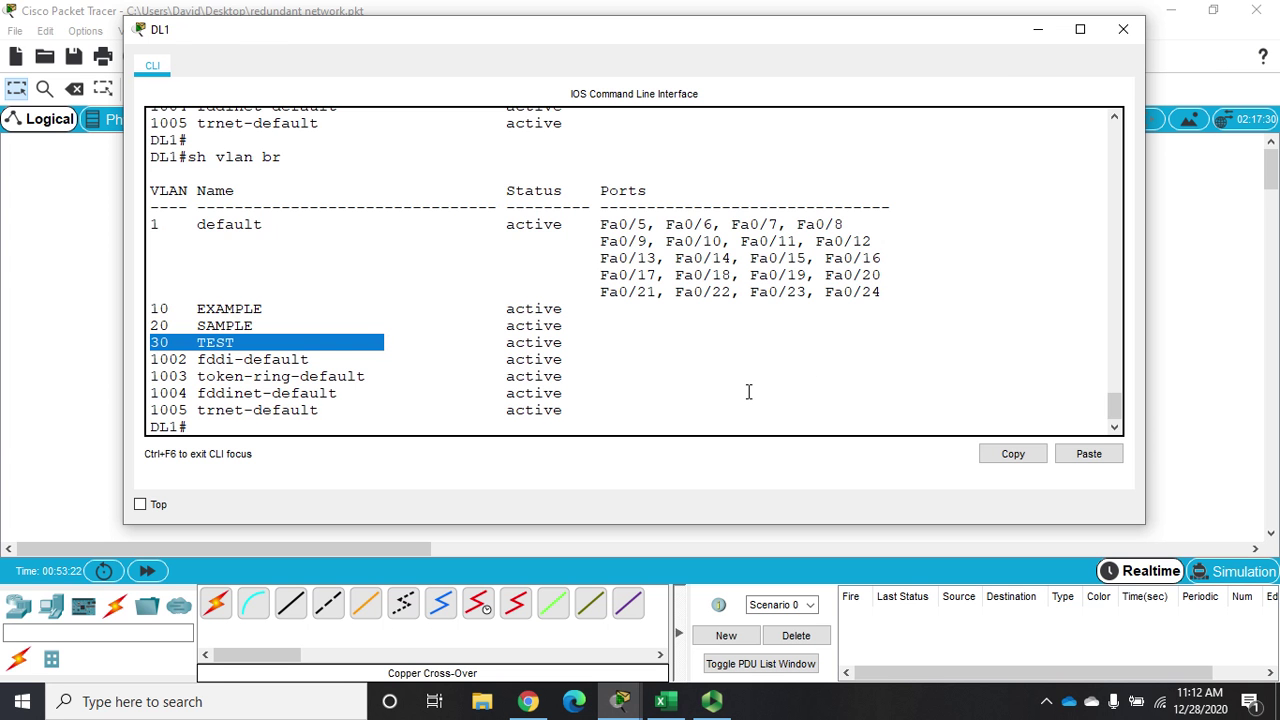
Step: Close DL1's console, open and widen AL4's, and confirm VLAN 30 TEST is listed
left_click(1123, 29)
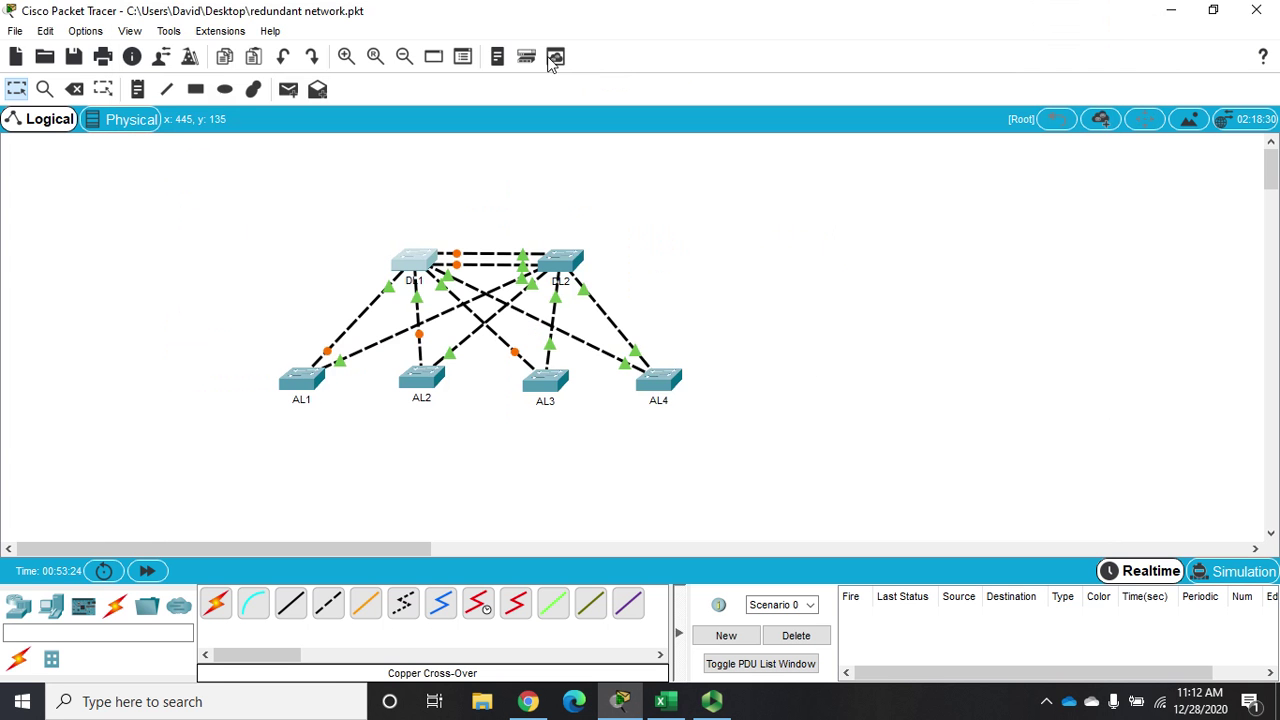
left_click(659, 381)
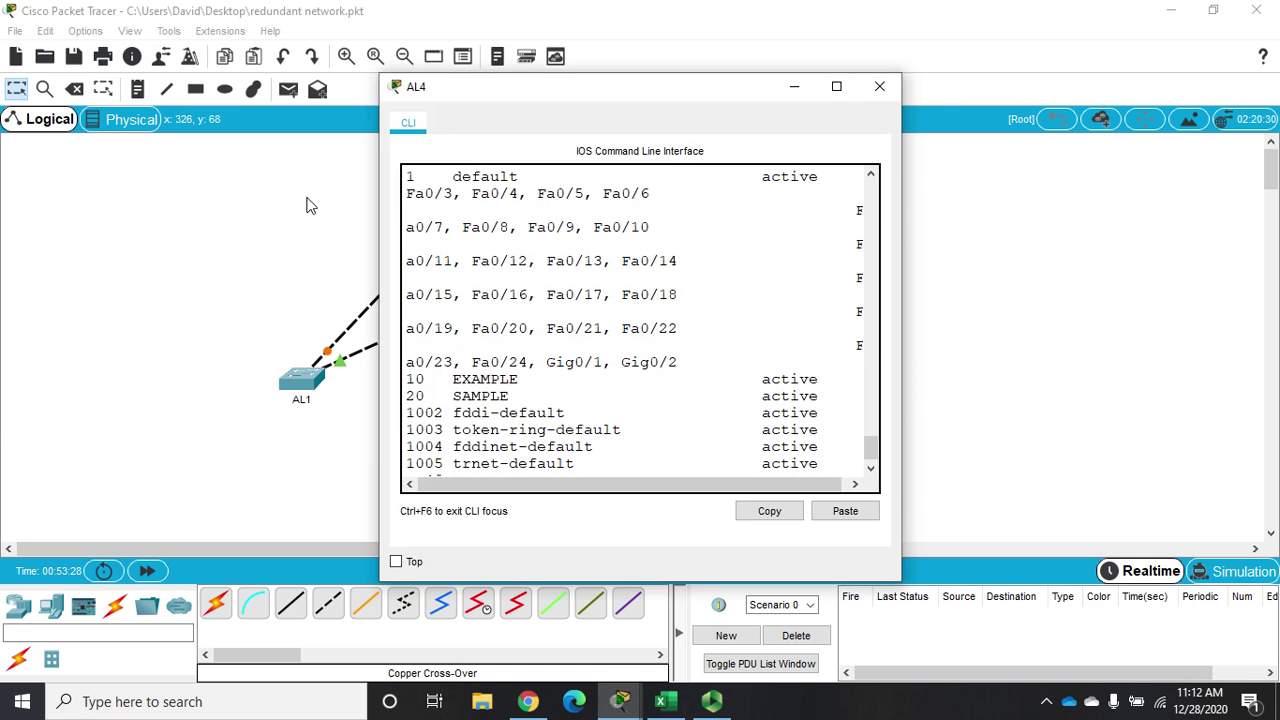
left_click_drag(380, 207, 74, 187)
left_click_drag(902, 285, 1156, 286)
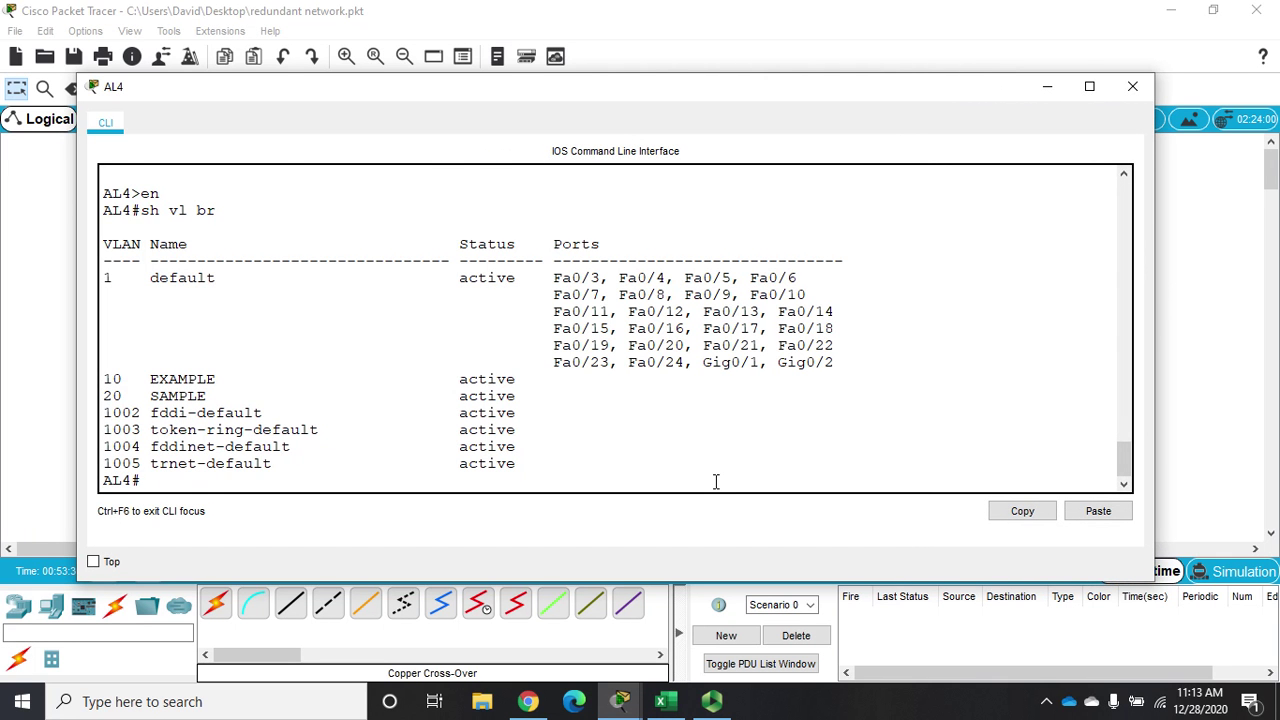
type("sh vl br")
key("Return")
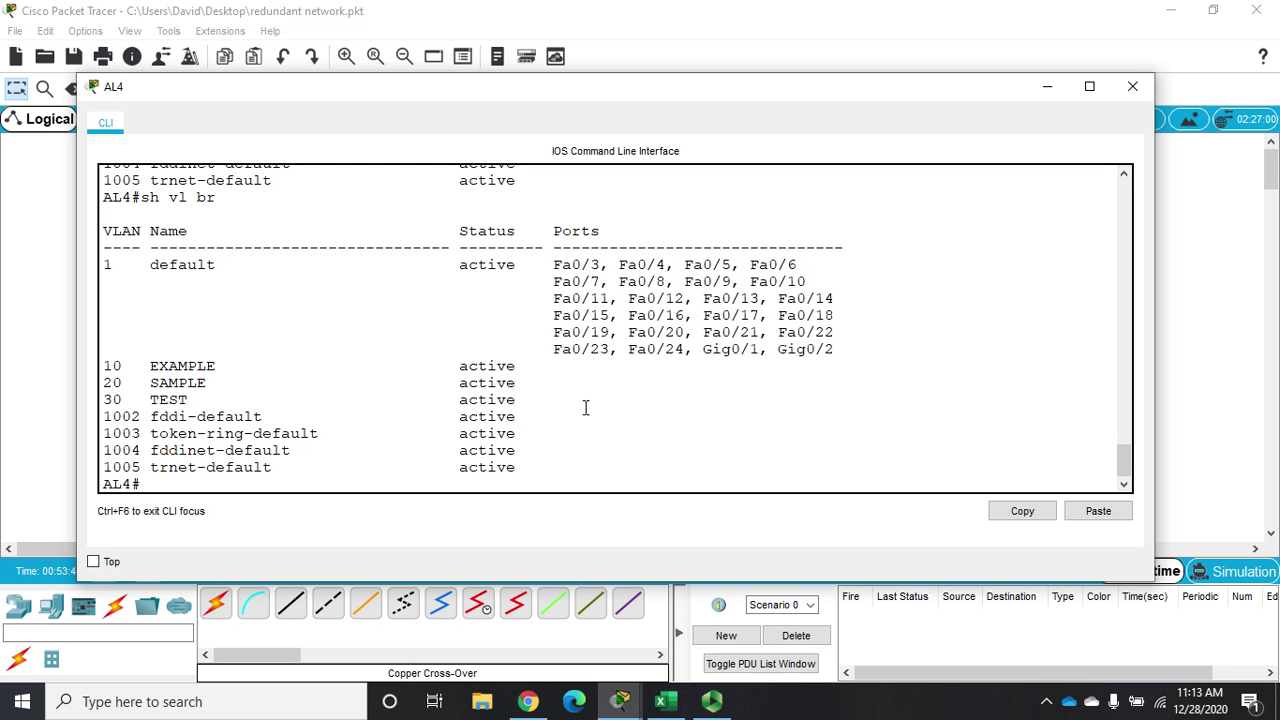
Step: Set AL4 to VTP client mode and verify it refuses to create VLAN 40
type("config t")
key("Return")
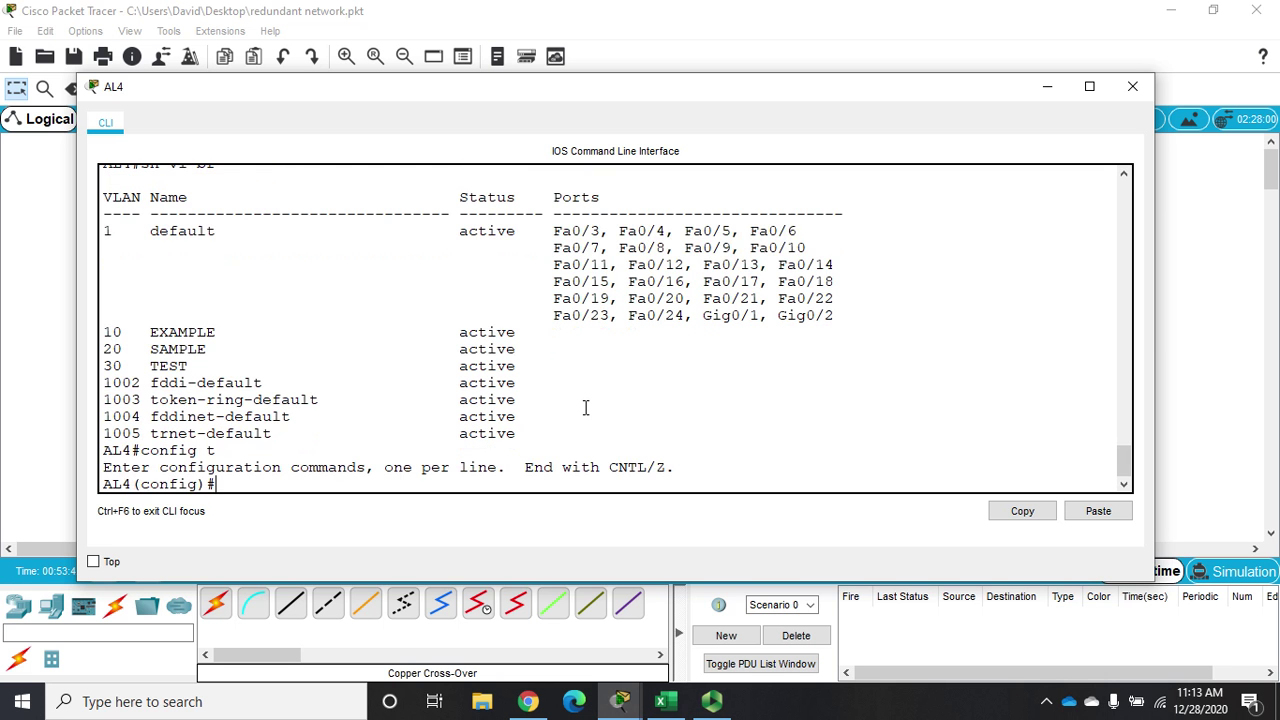
type("vtp ?")
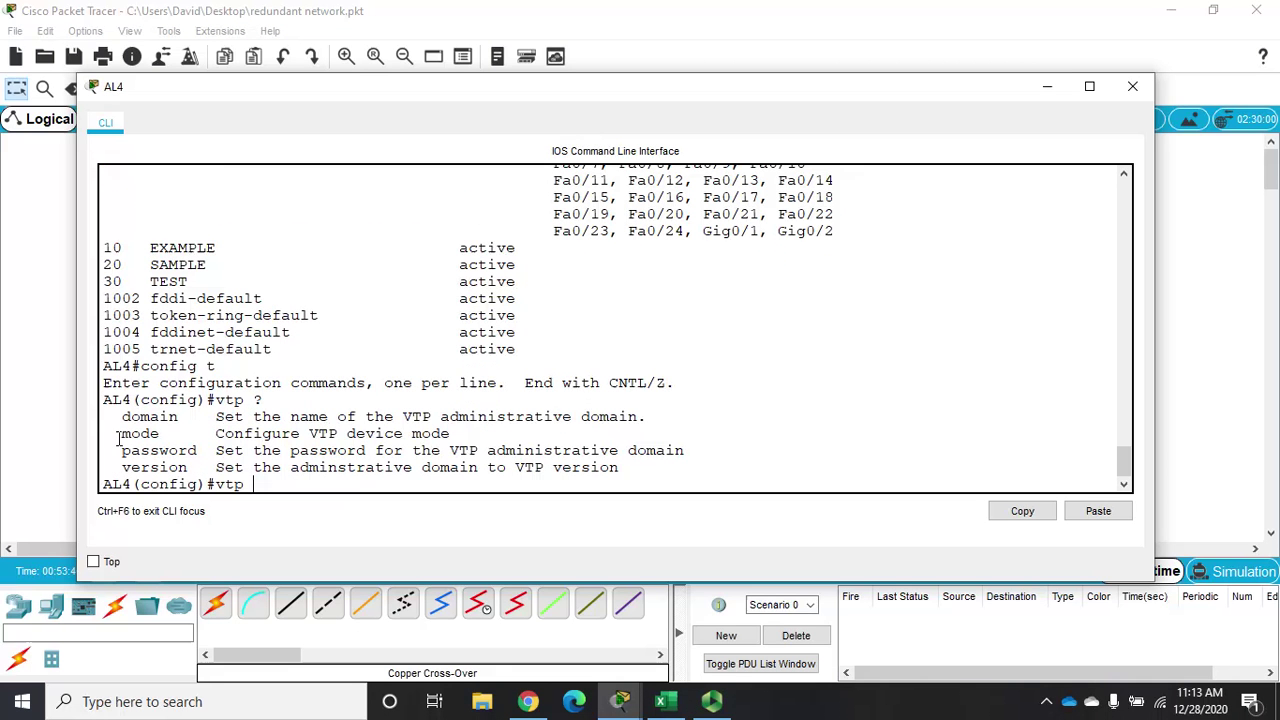
left_click_drag(118, 434, 443, 440)
left_click(337, 484)
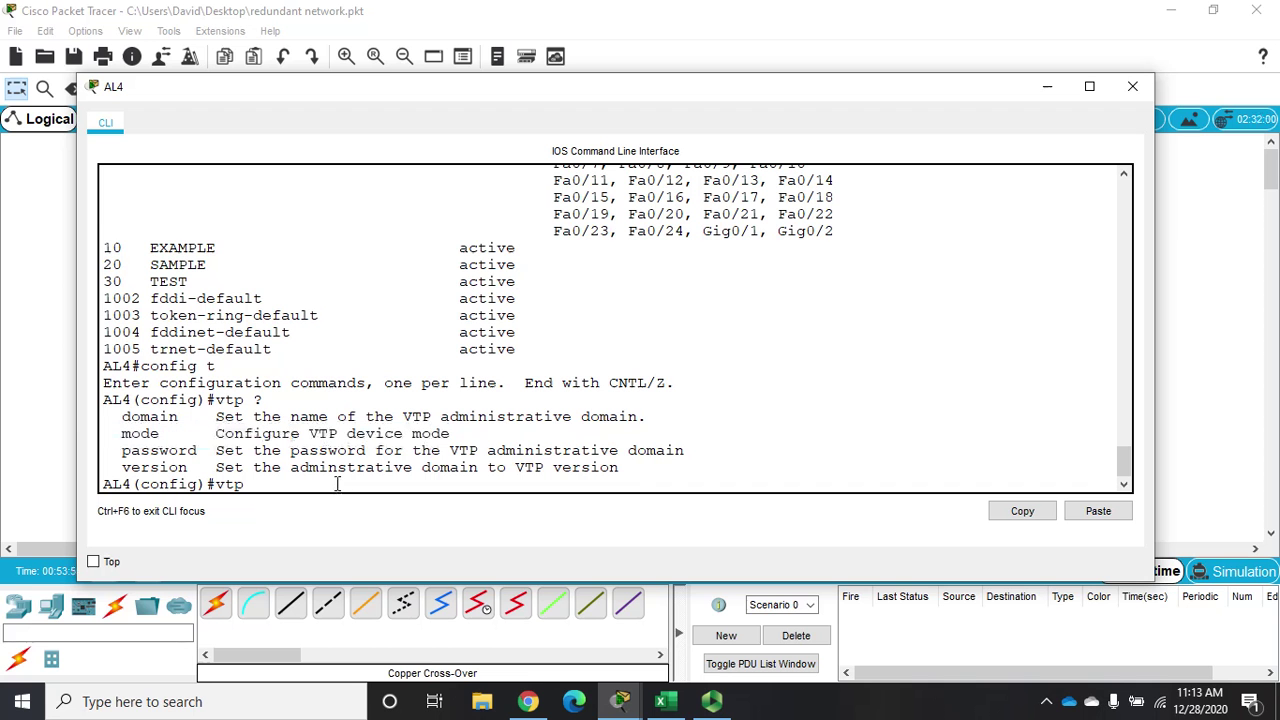
type("mode client")
key("Return")
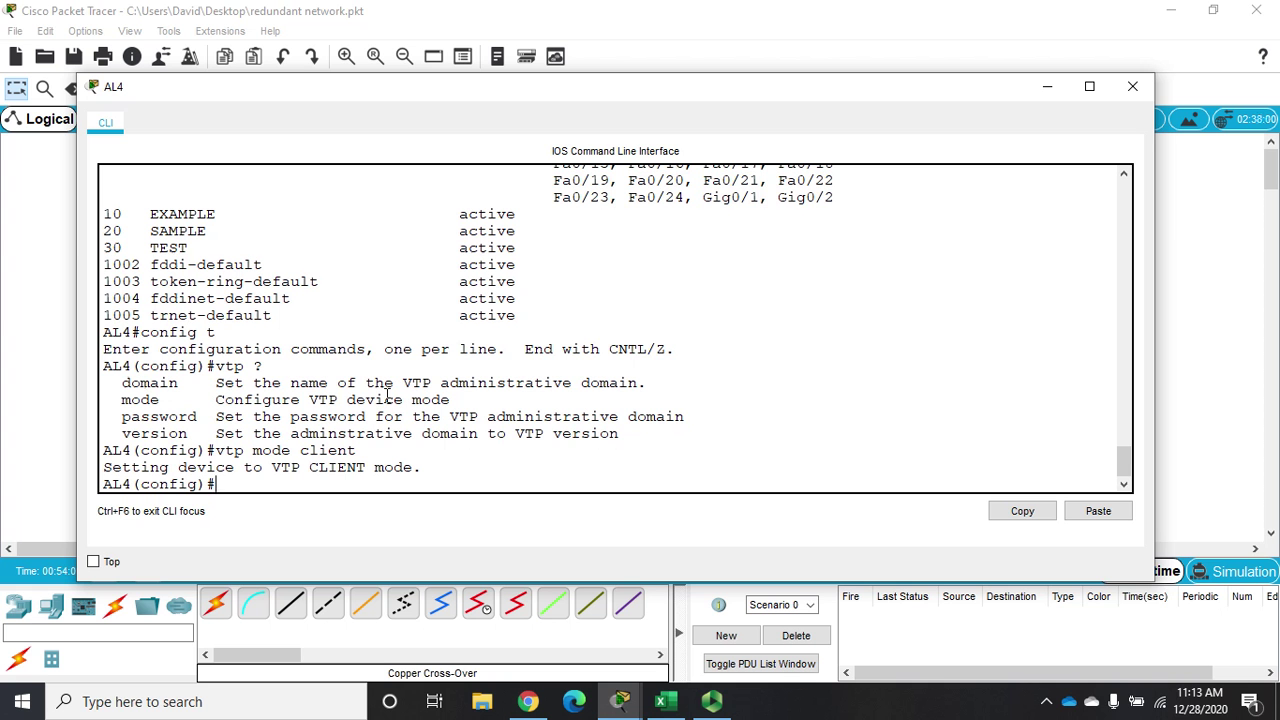
type("vlan 40")
key("Return")
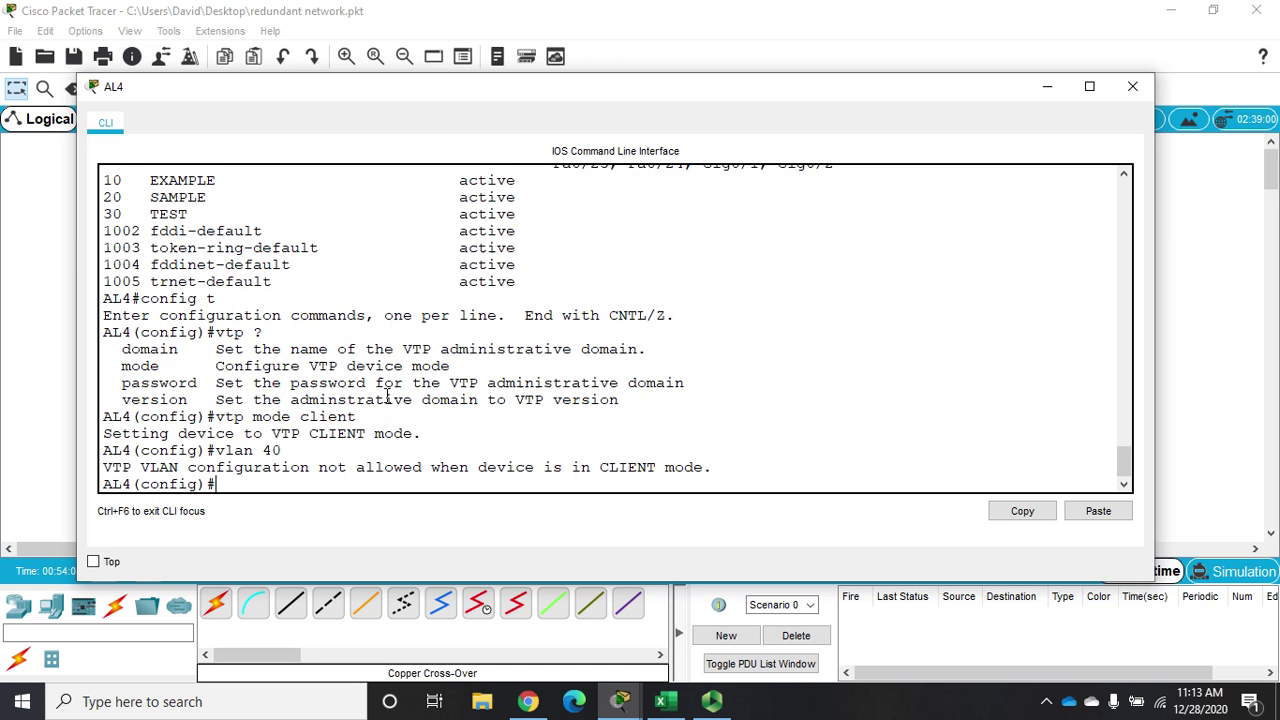